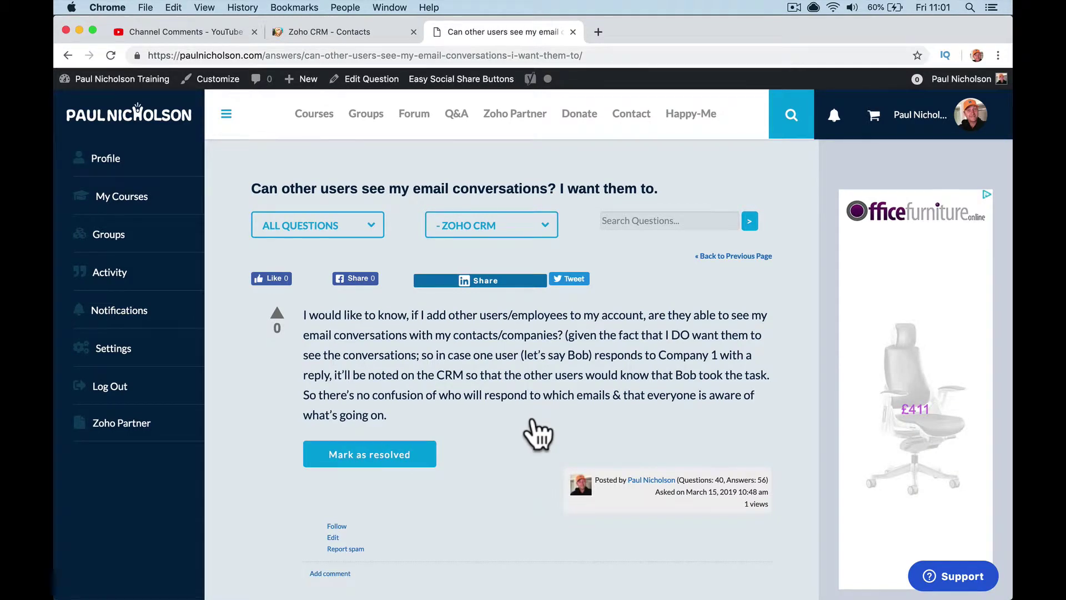
- Glance at YouTube Studio and the e-mail question page, then show the 503-contact Zoho CRM list
left_click(201, 32)
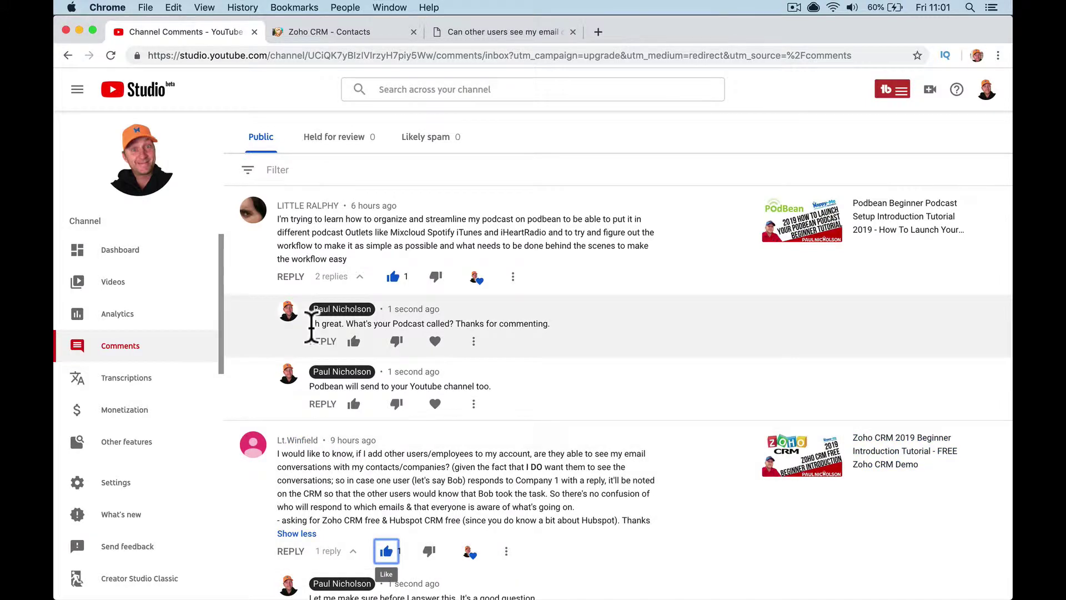
left_click(487, 28)
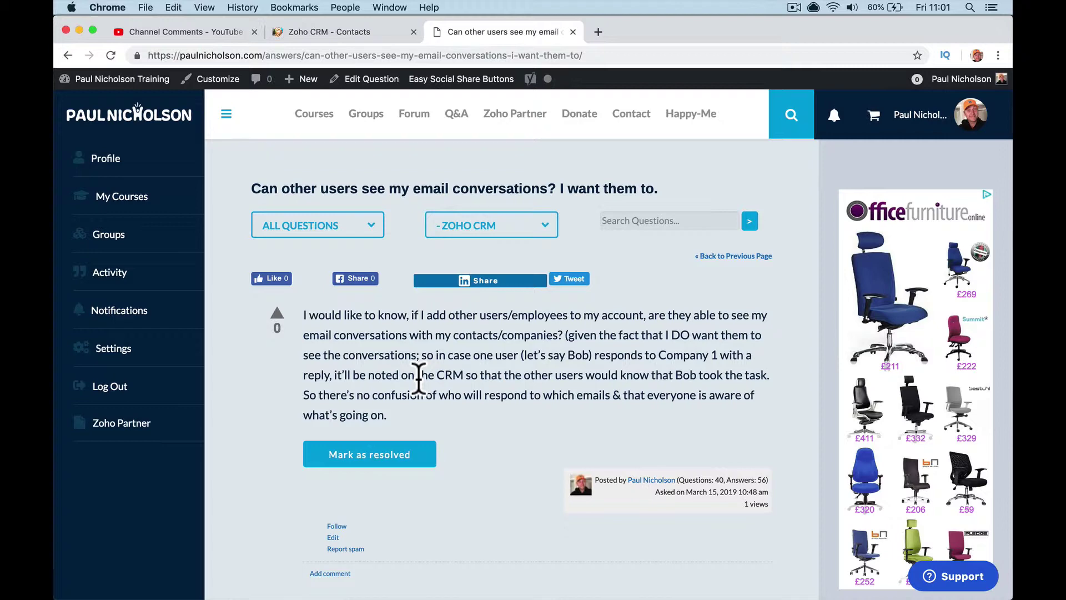
left_click(360, 32)
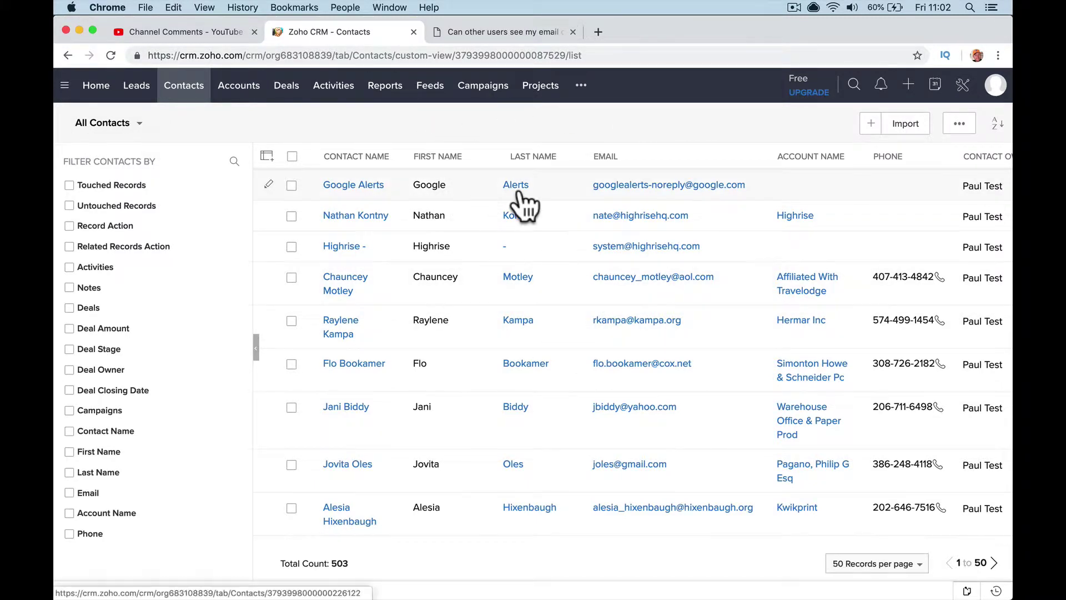
mouse_move(374, 586)
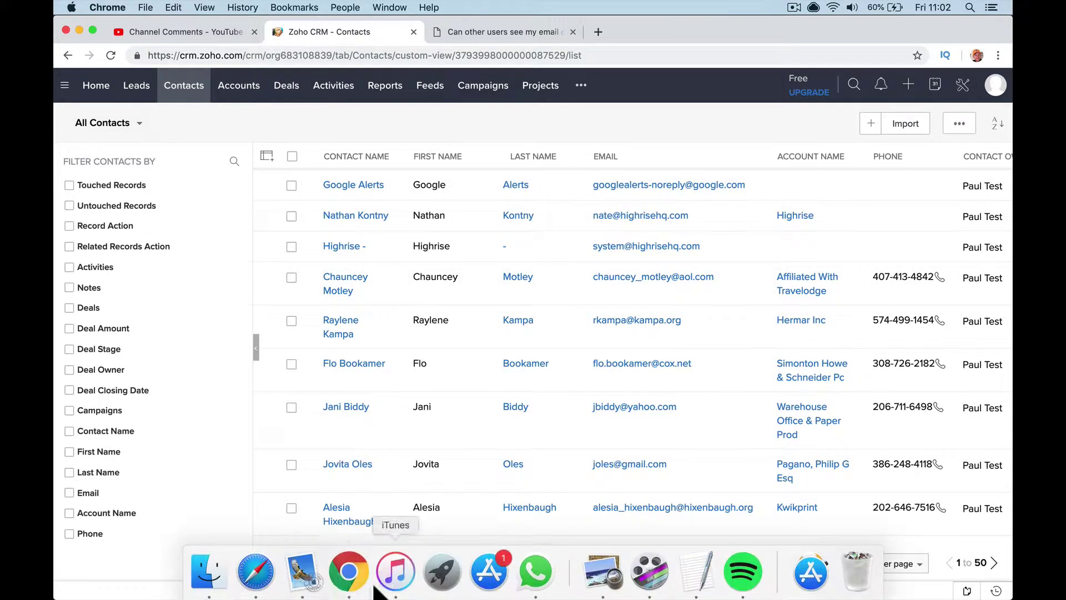
left_click(265, 561)
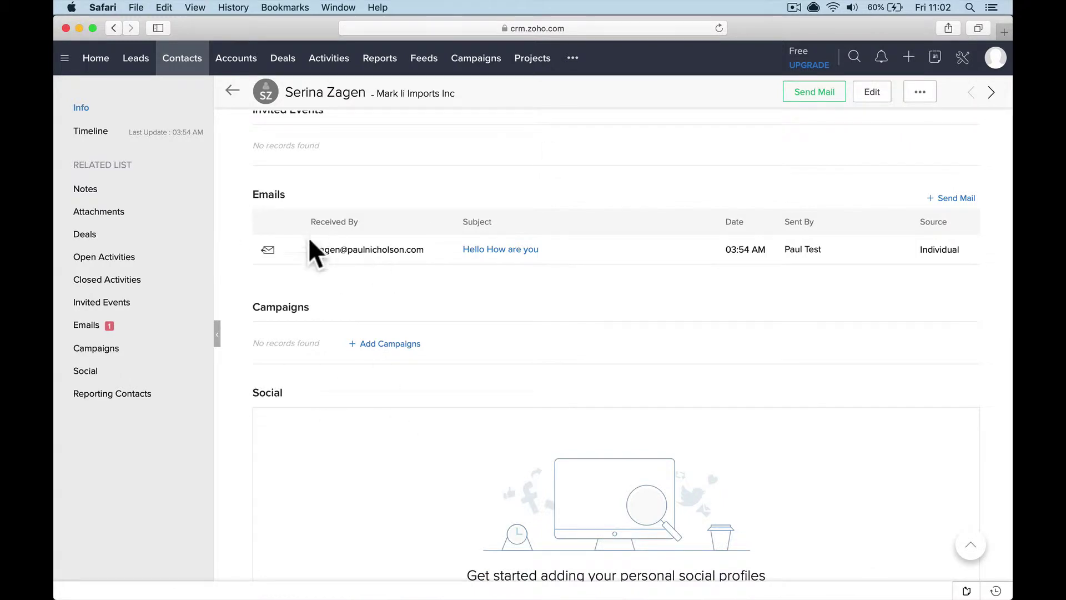
left_click(191, 58)
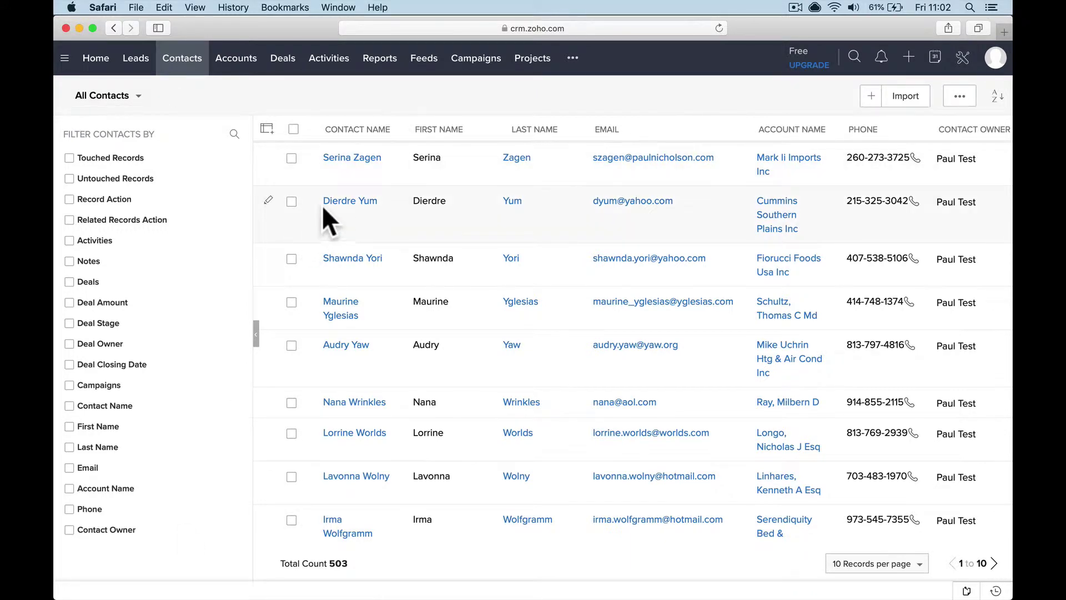
mouse_move(333, 596)
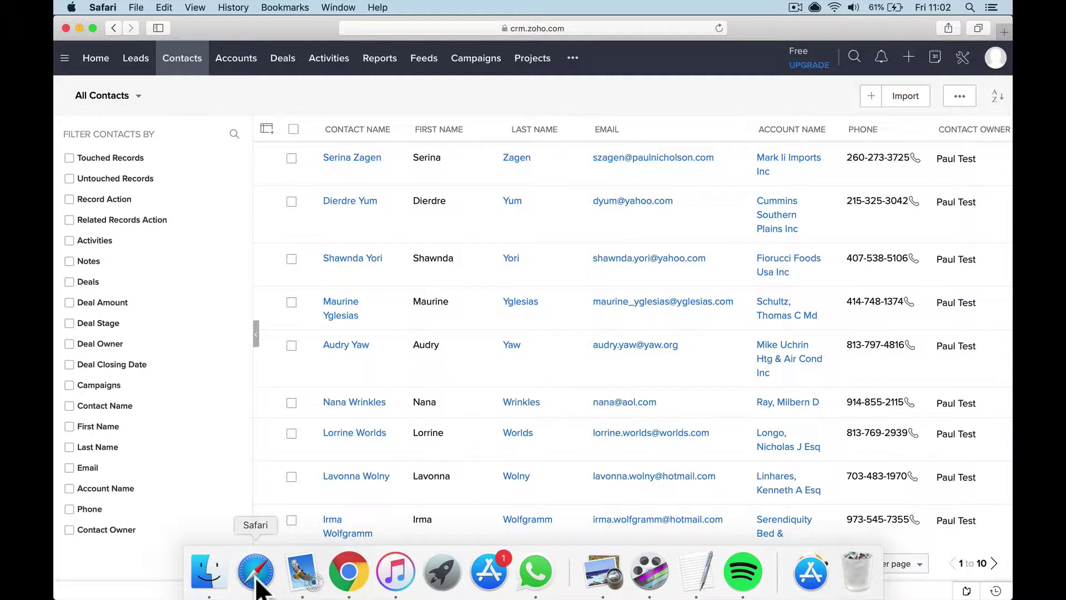
left_click(348, 580)
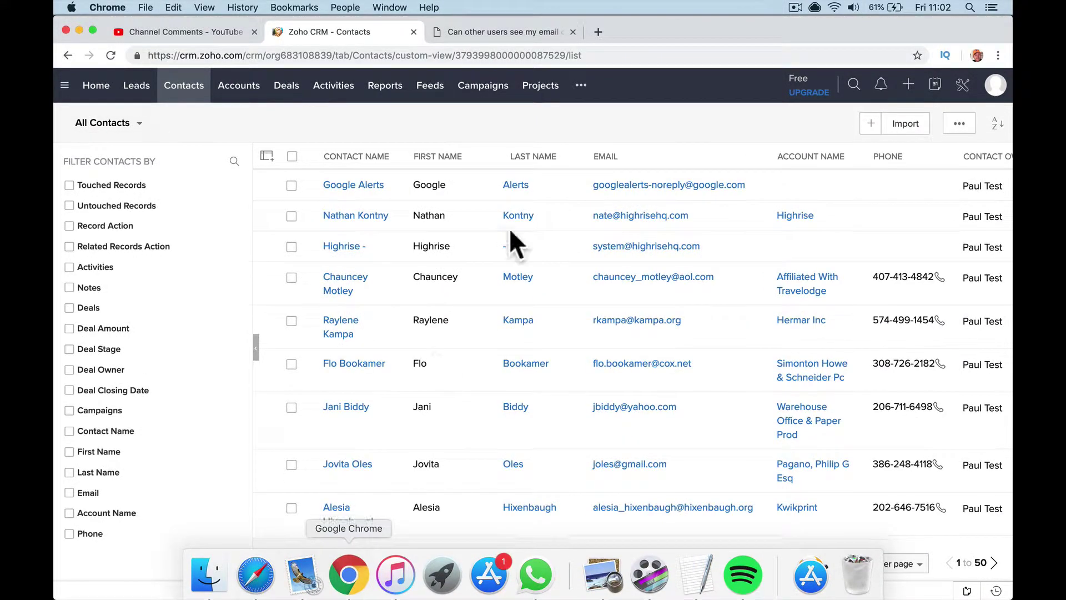
- Search the CRM for 'yum' and open the matching contact's details
left_click(855, 86)
type("yum")
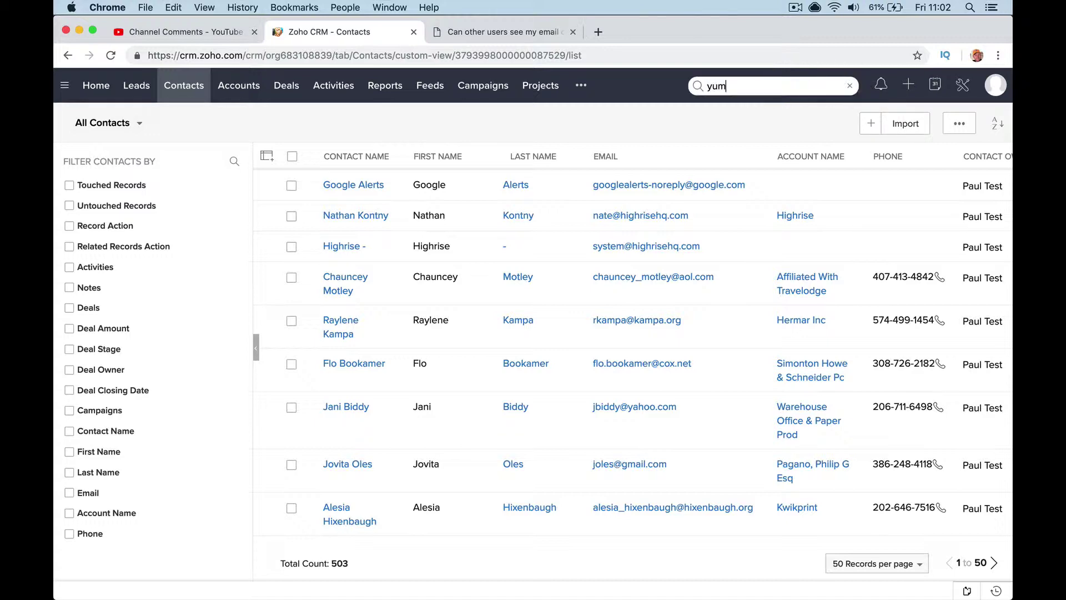
key("Return")
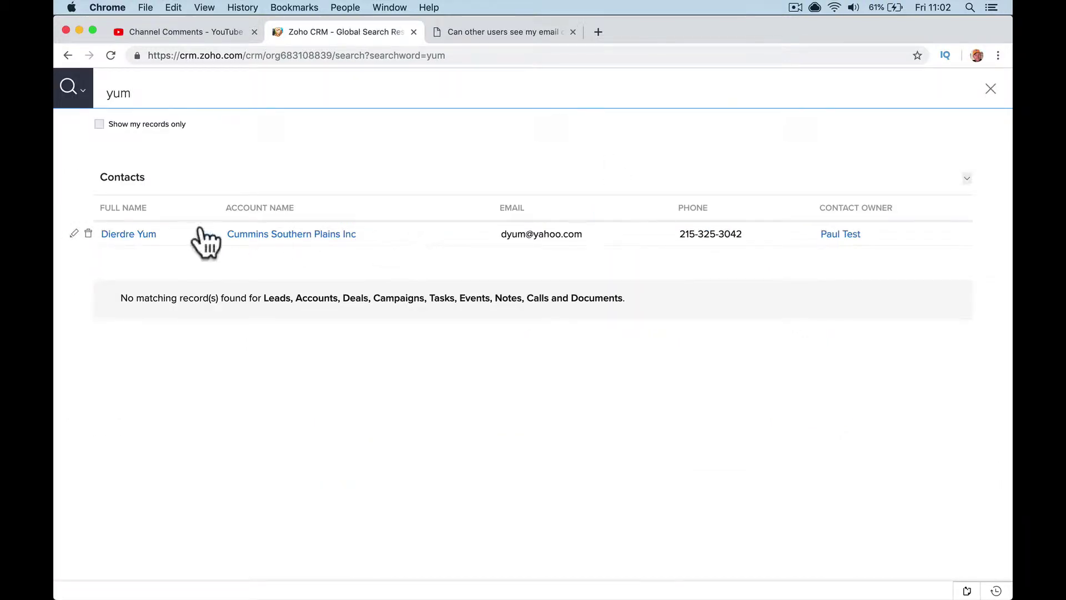
left_click(145, 234)
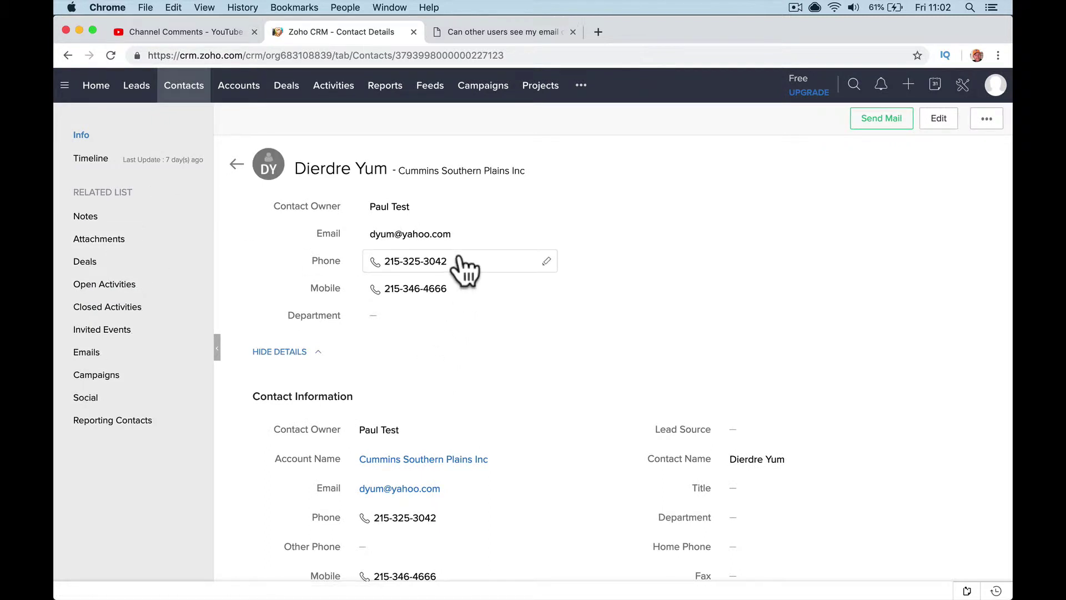
- Replace the yahoo.com domain in the contact's e-mail, save it, and start a new e-mail
left_click(464, 233)
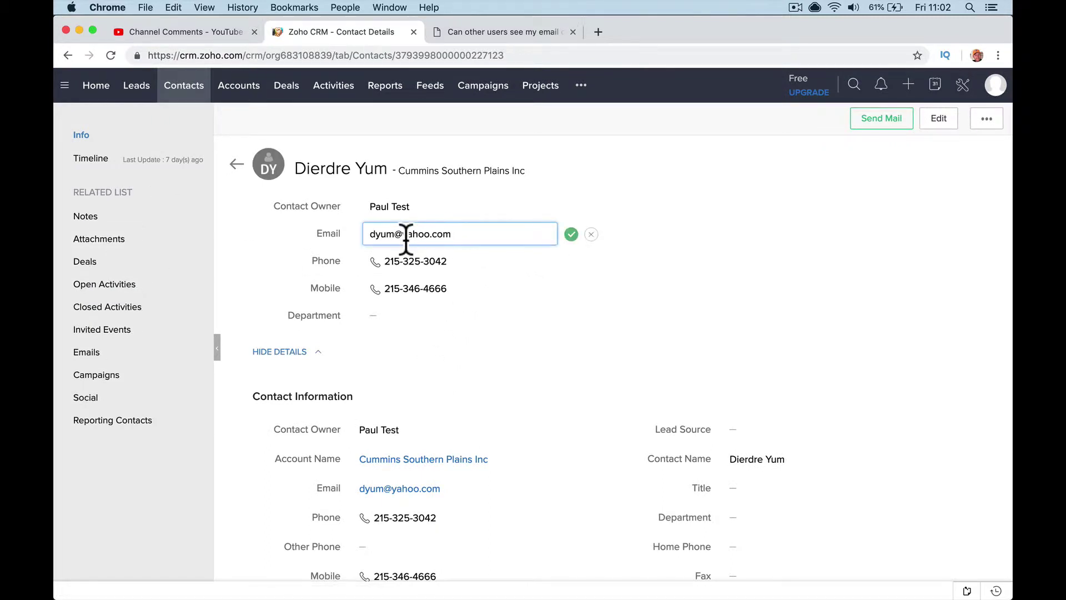
left_click_drag(404, 234, 483, 234)
type("paulnicholson.com")
left_click(569, 236)
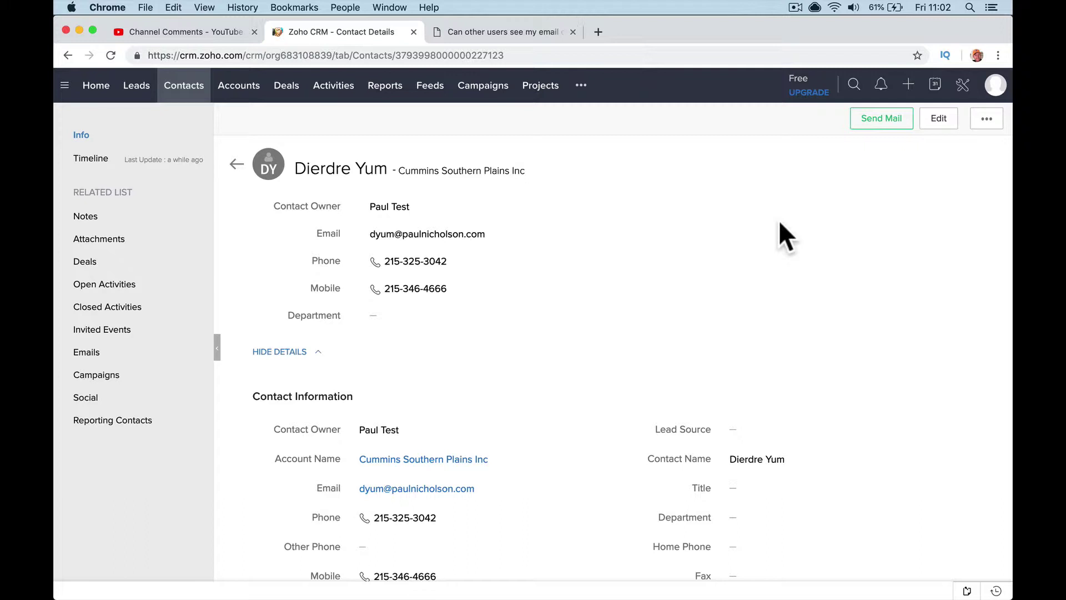
left_click(879, 129)
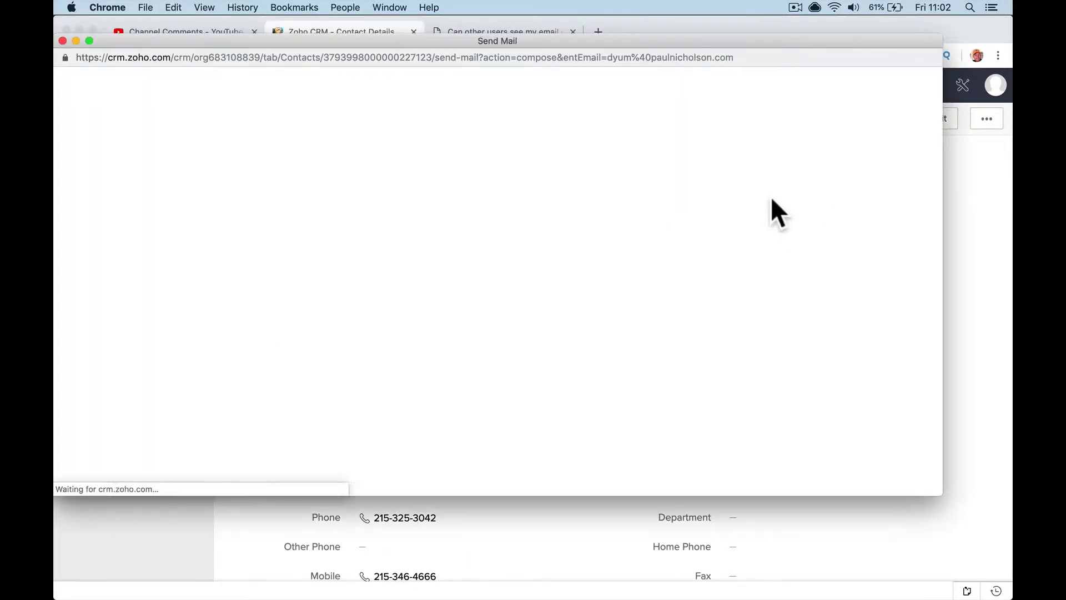
- Send the contact an e-mail with subject 'Hello how are you.' and body 'How are you today.'
left_click(491, 165)
type("He")
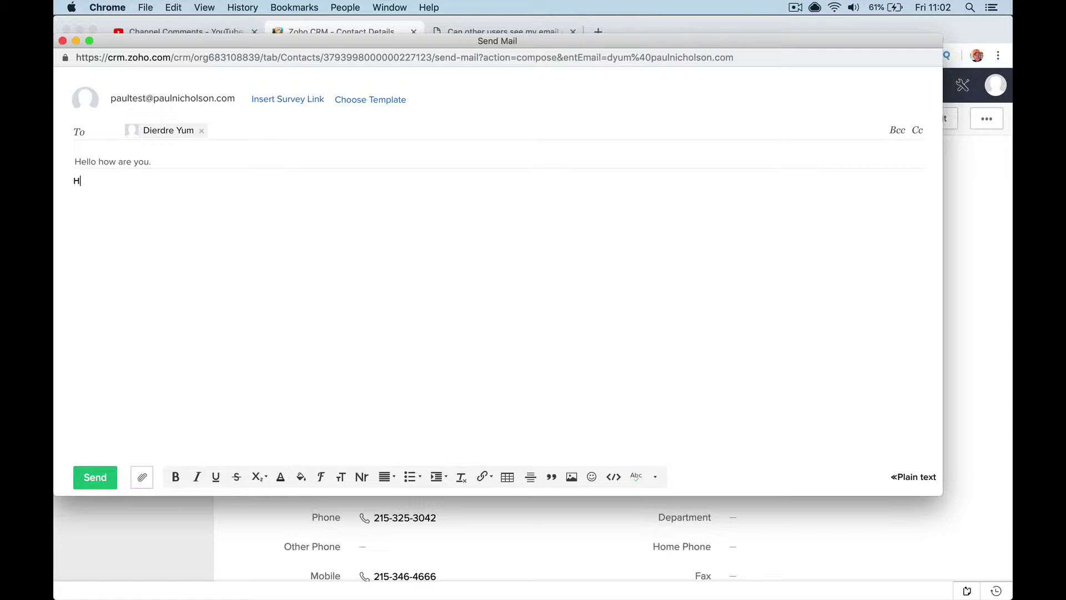
type("are you tub")
key("BackSpace")
key("BackSpace")
key("BackSpace")
type(".")
key("BackSpace")
key("BackSpace")
key("BackSpace")
left_click(102, 476)
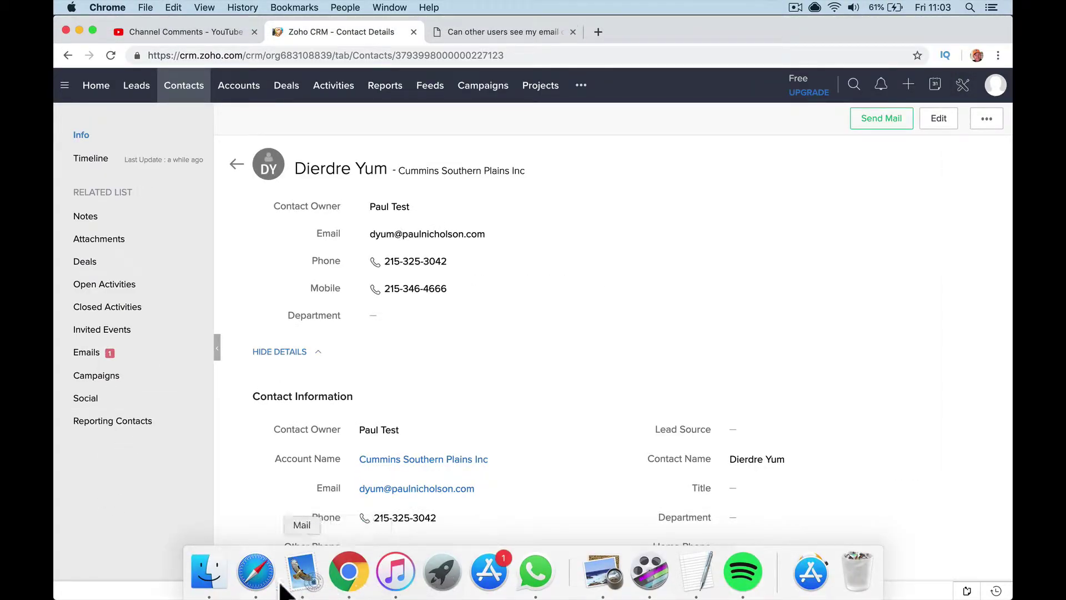
- In the second account in Safari, open the same contact's 'Hello how are you.' e-mail
left_click(259, 587)
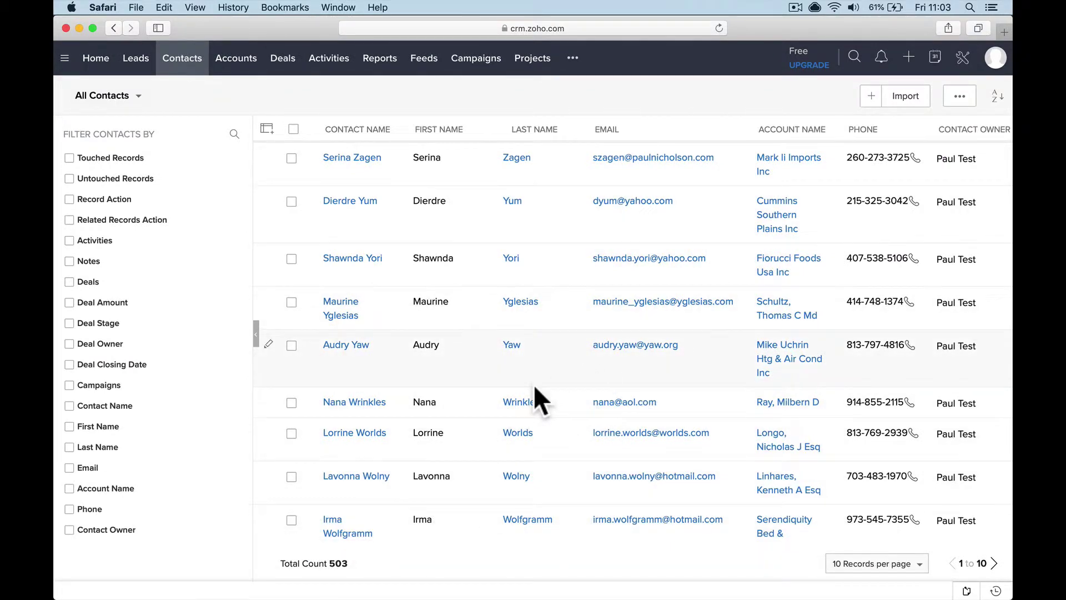
left_click(366, 204)
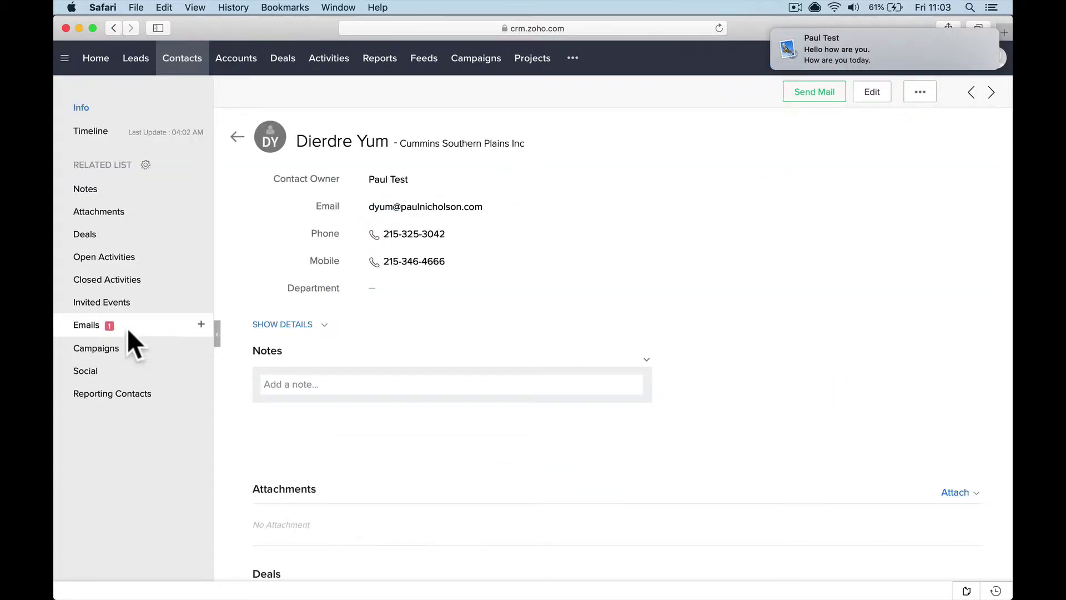
left_click(112, 324)
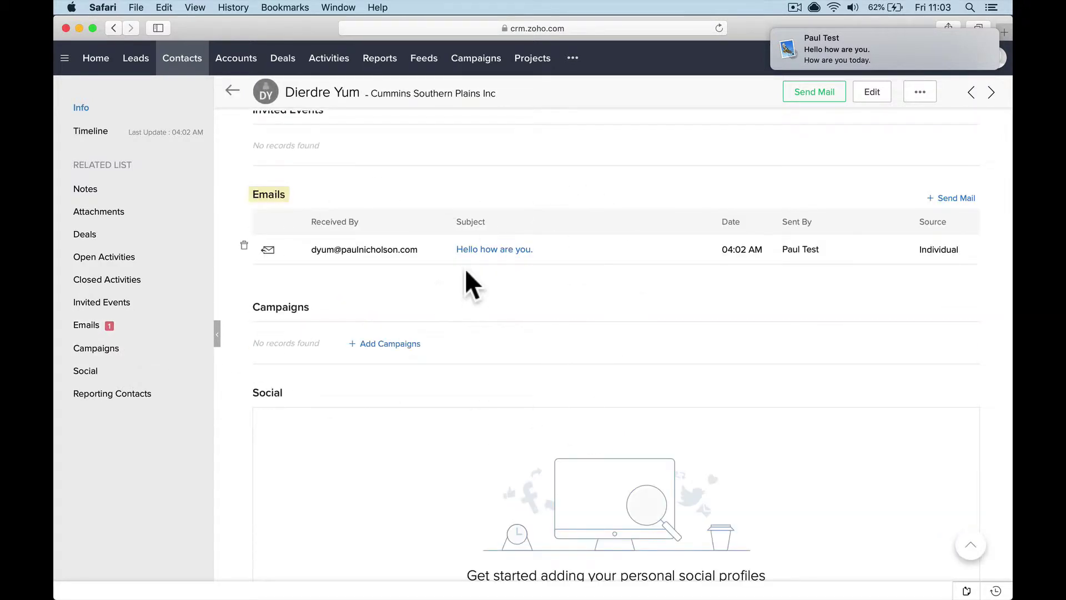
left_click(478, 248)
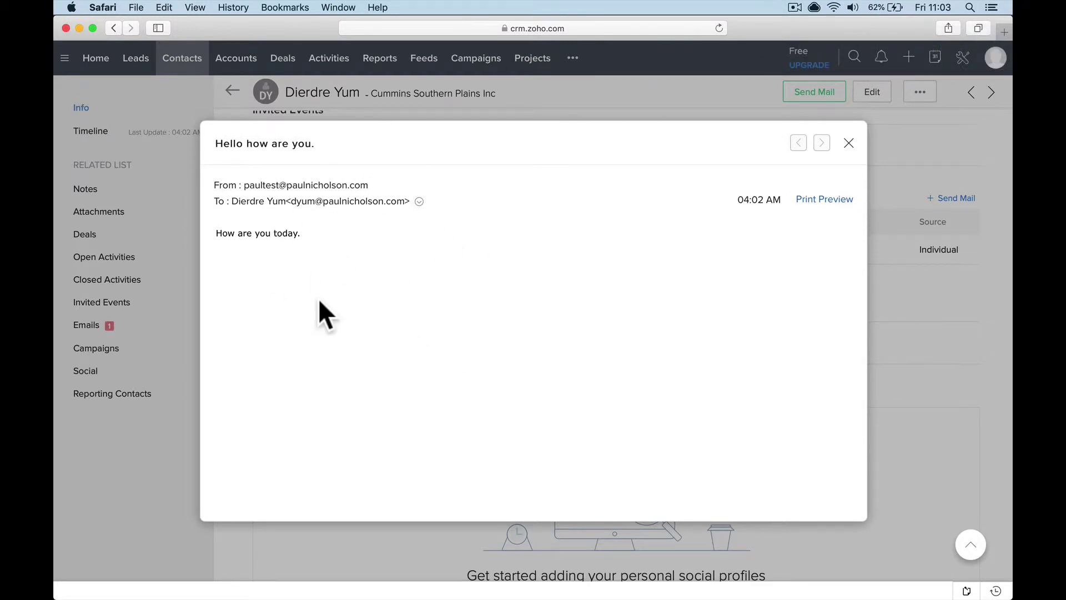
- View the newly arrived 'Hello how are you.' message in Apple Mail, then return to Chrome
mouse_move(302, 597)
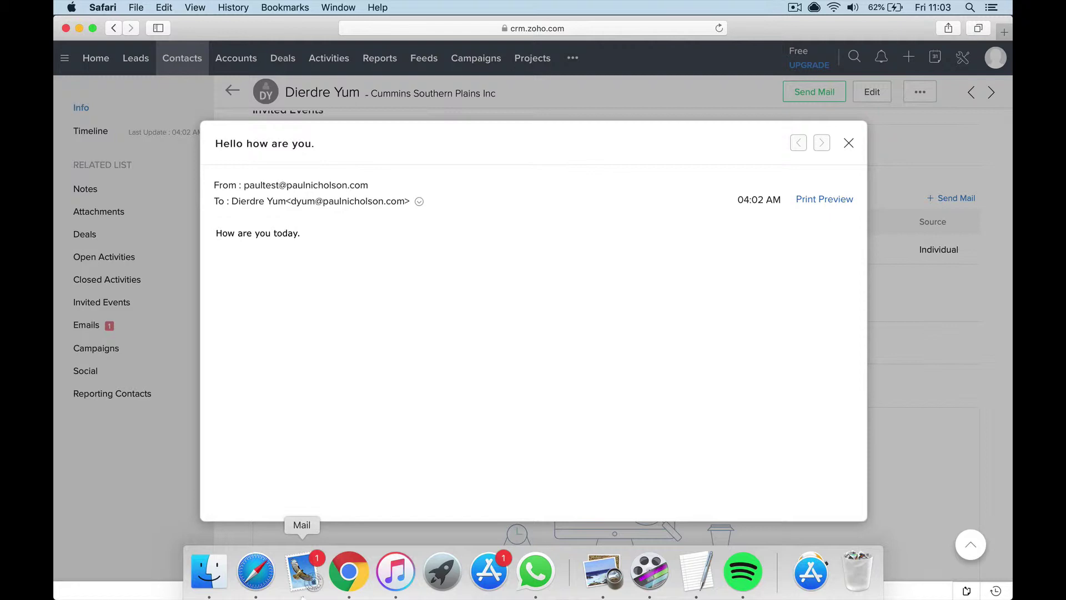
left_click(302, 577)
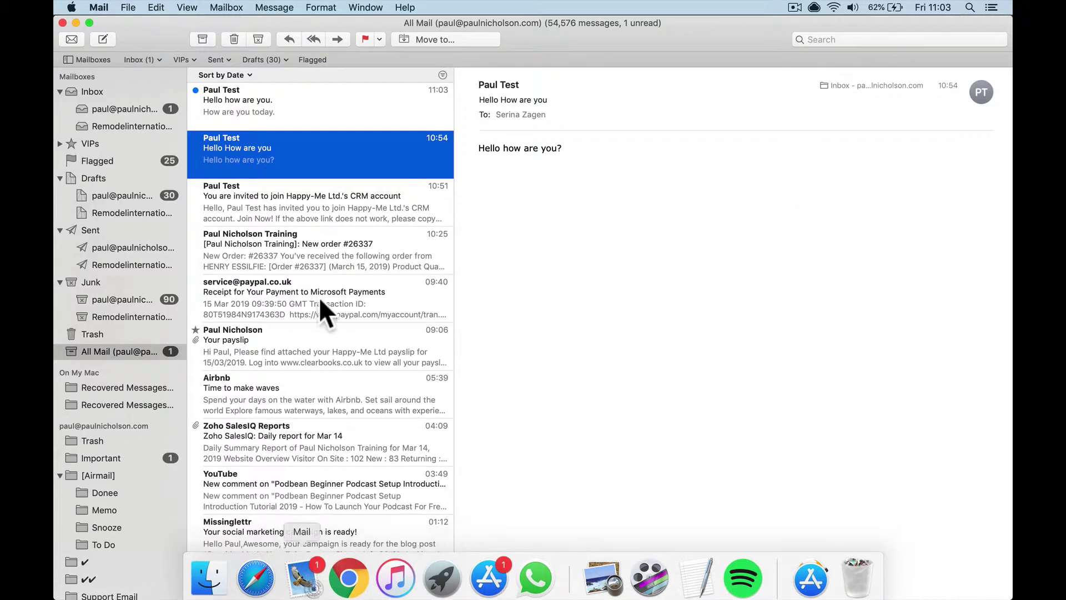
left_click(322, 111)
mouse_move(255, 597)
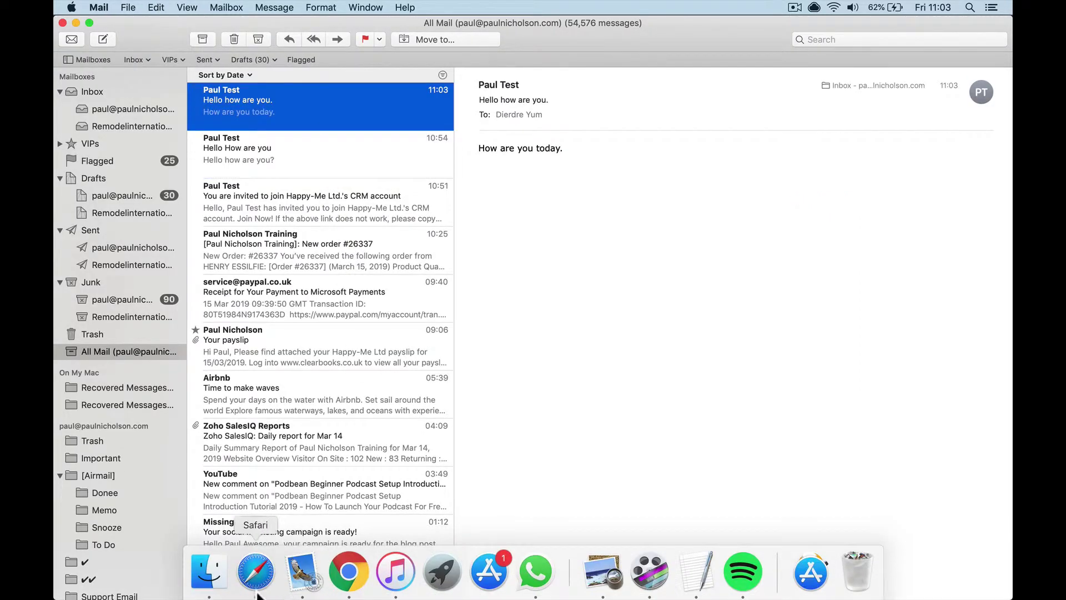
left_click(349, 577)
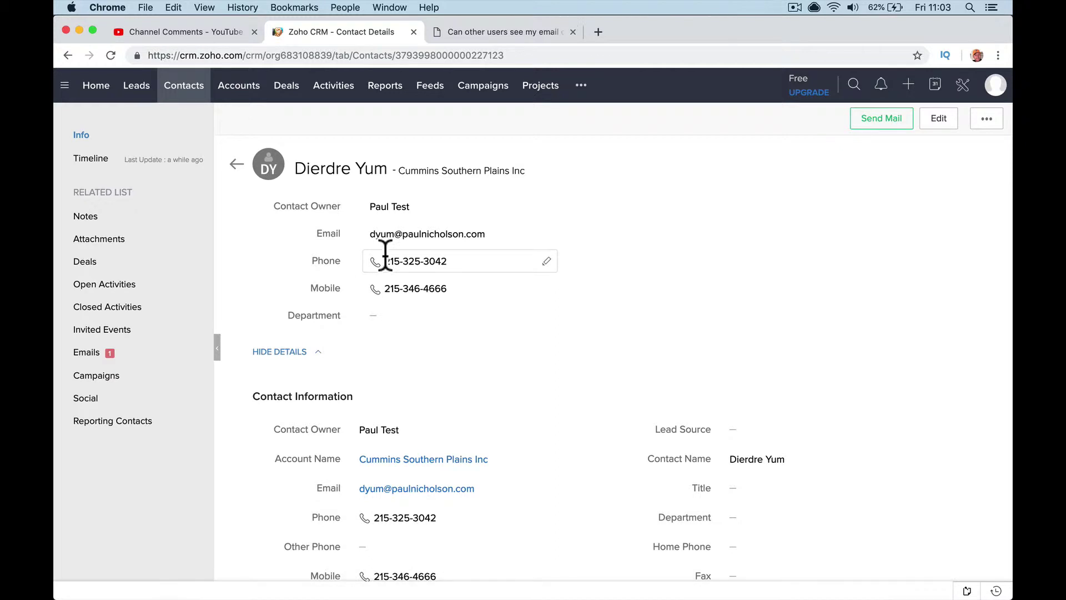
- Go to the free test account's Setup page and open its account menu
left_click(962, 86)
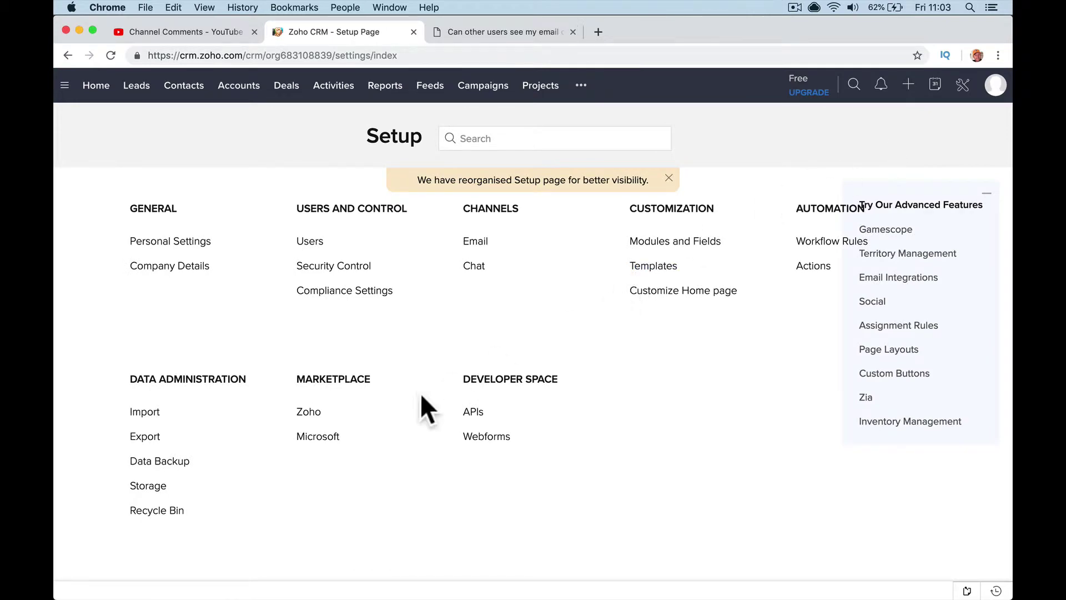
left_click(494, 34)
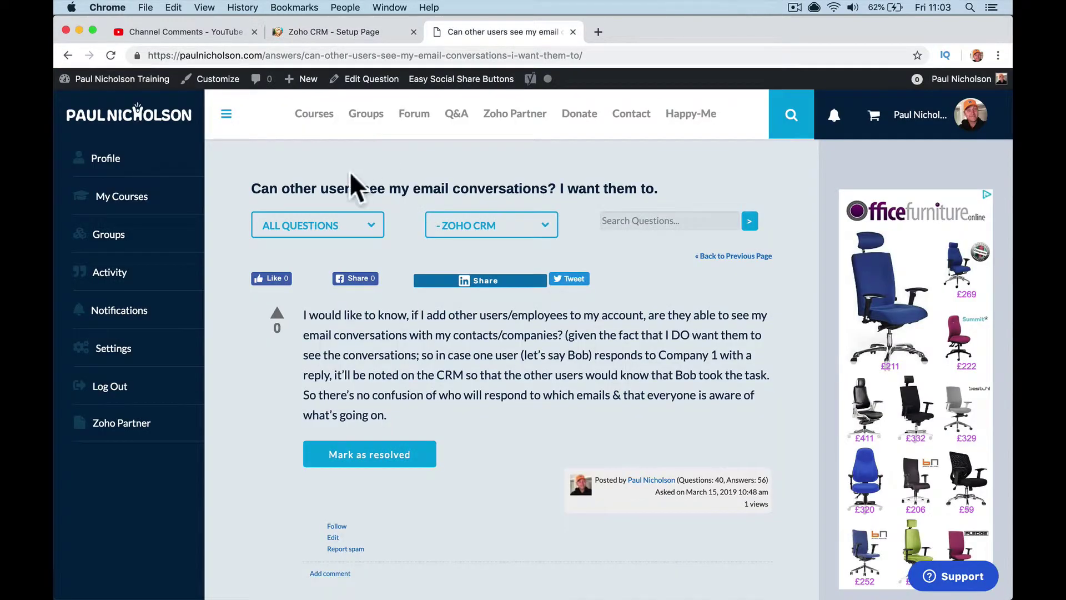
left_click(334, 32)
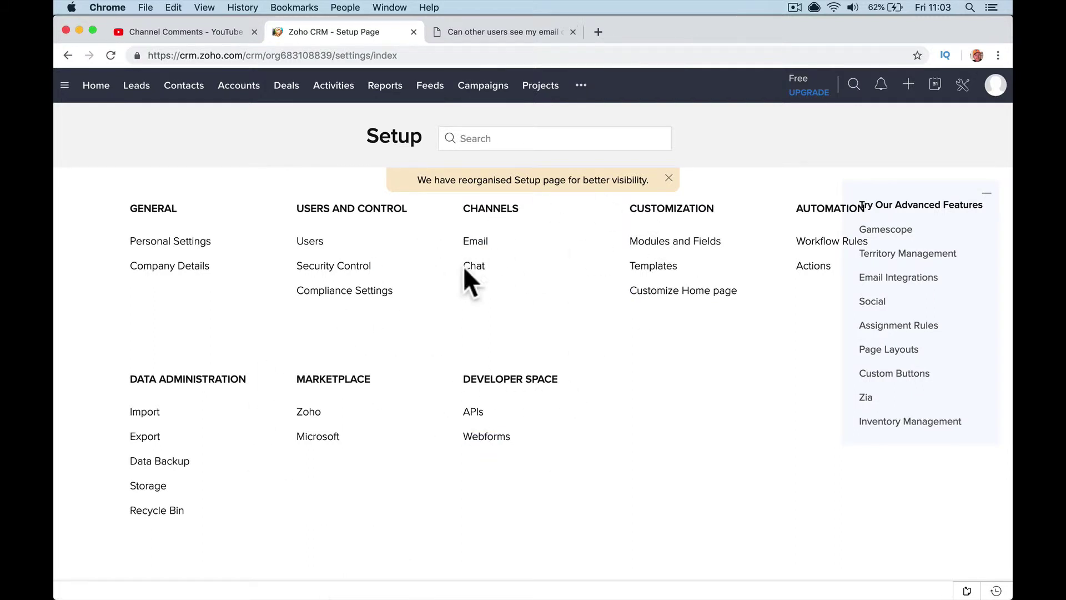
left_click(995, 85)
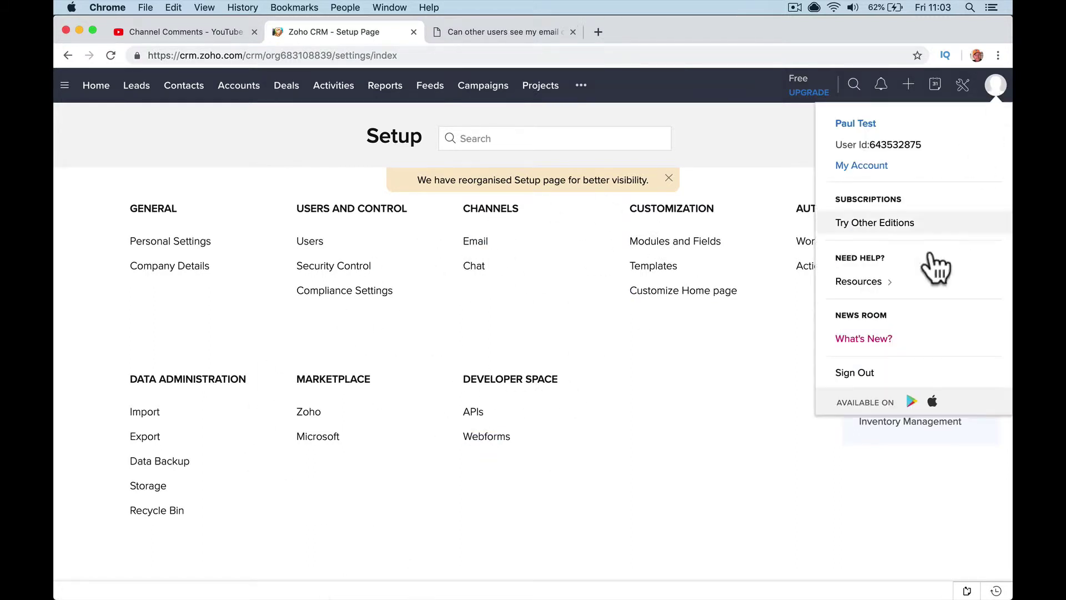
- Sign out of the free test account and sign in with the paid organisation's e-mail address
left_click(841, 373)
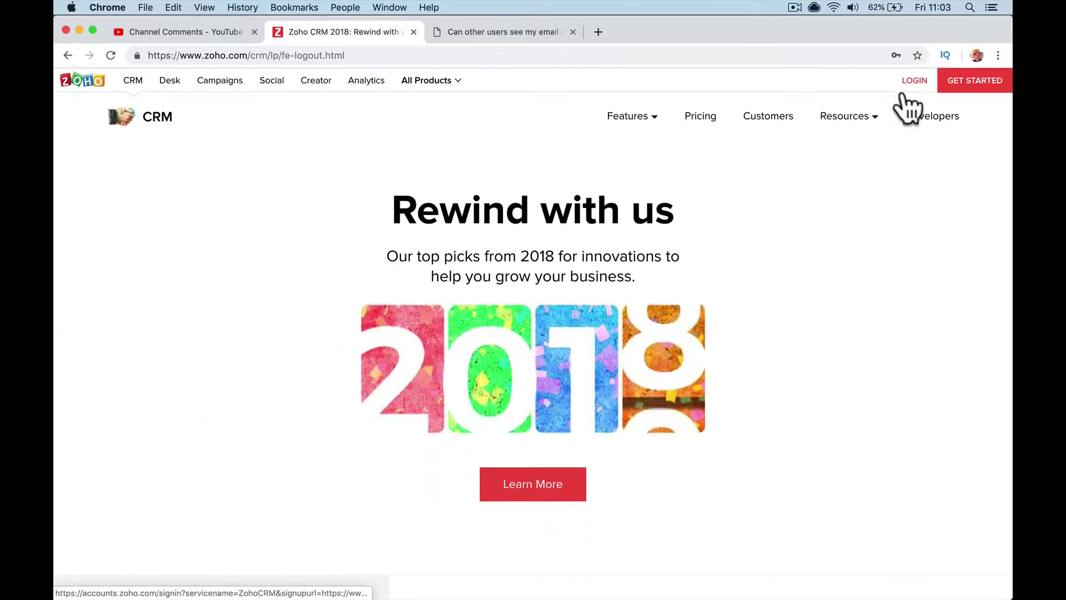
left_click(907, 82)
left_click(507, 217)
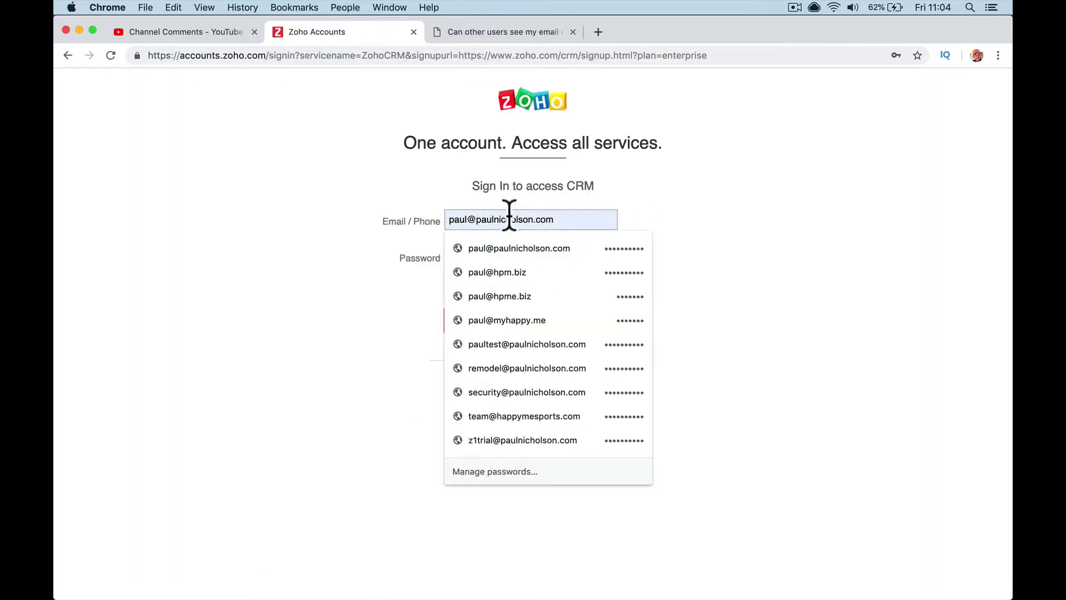
left_click_drag(475, 221, 627, 233)
type("z")
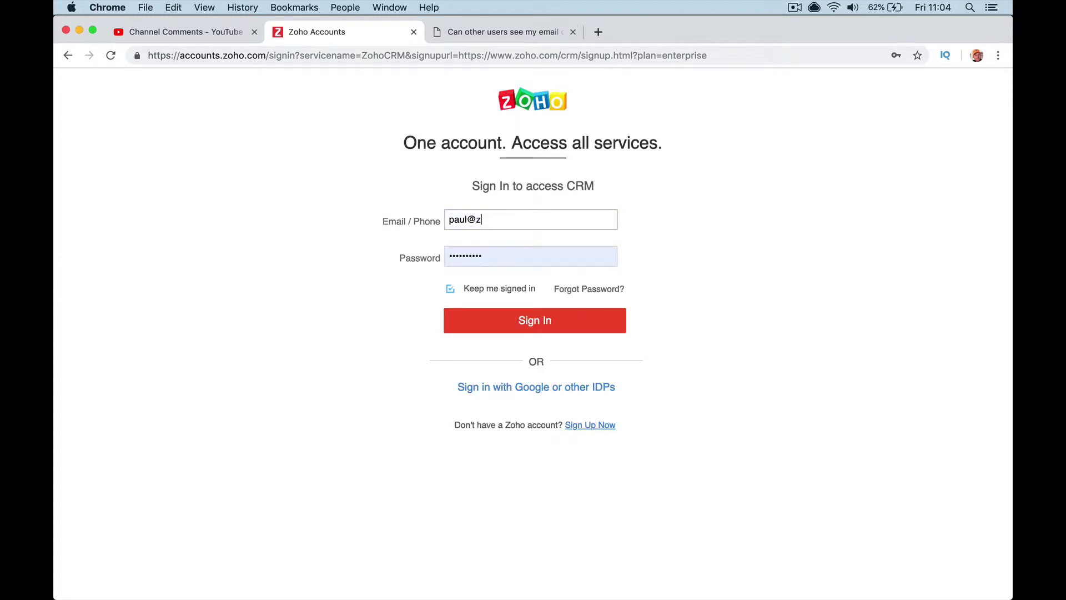
type("1trial.com")
key("Return")
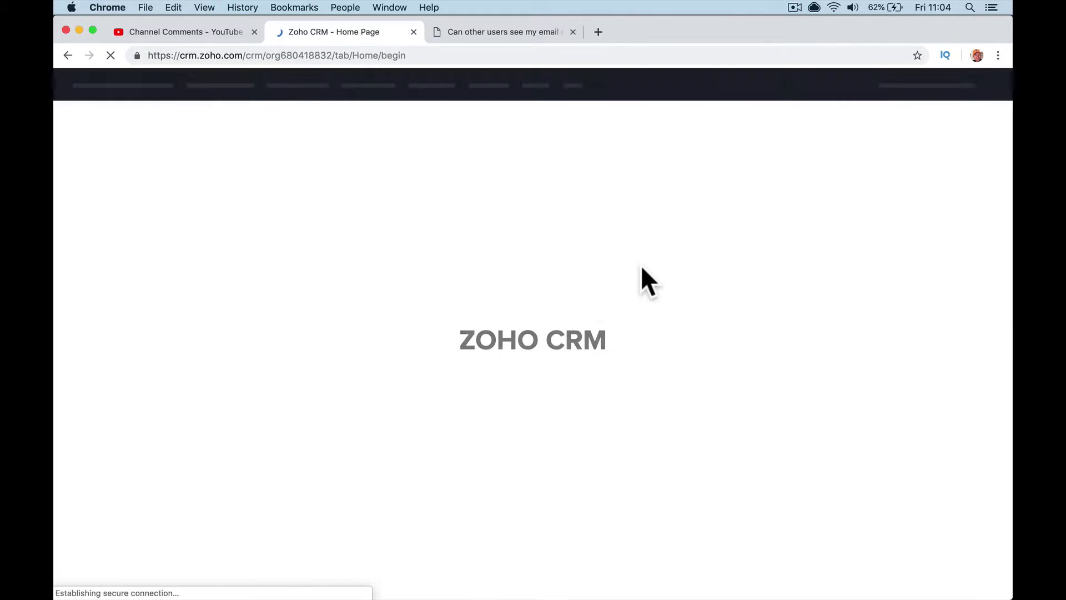
- Search the paid organisation's Setup for 'sharing' and open Data Sharing Settings
left_click(957, 89)
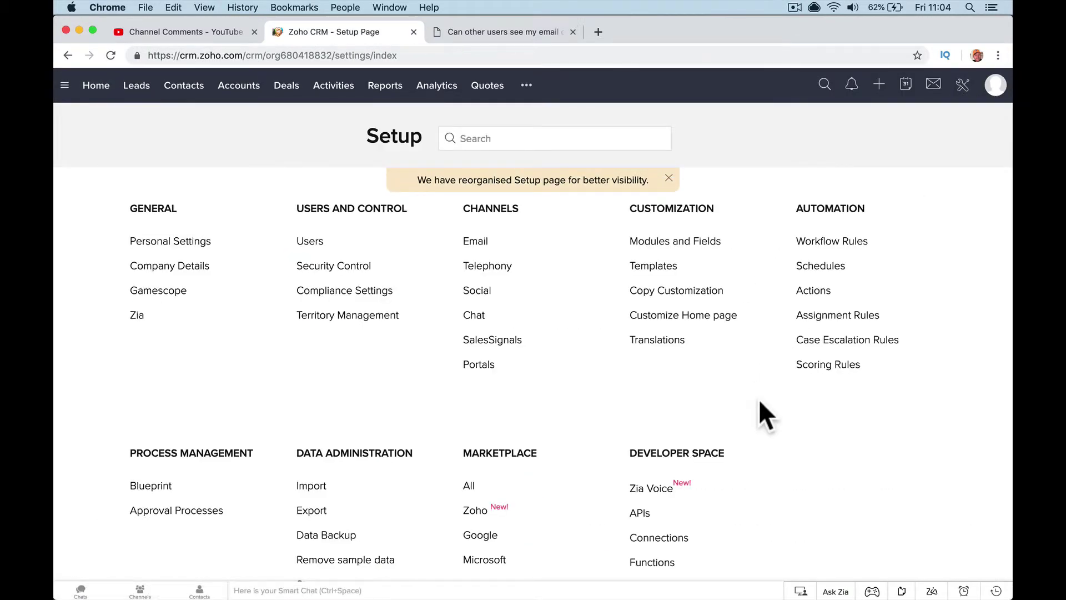
scroll(759, 402, "down", 3)
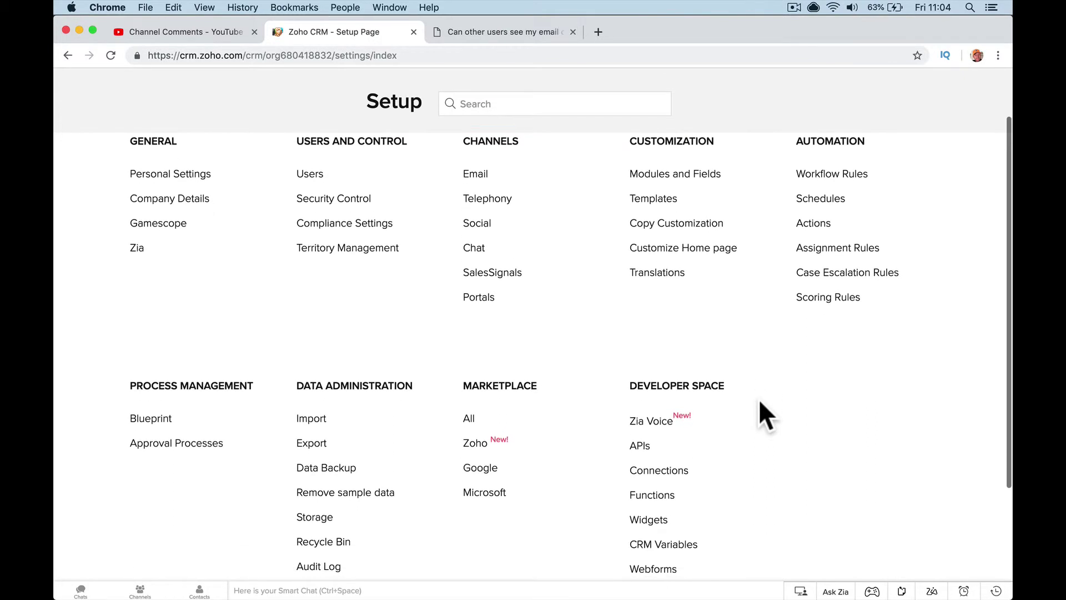
scroll(760, 402, "down", 3)
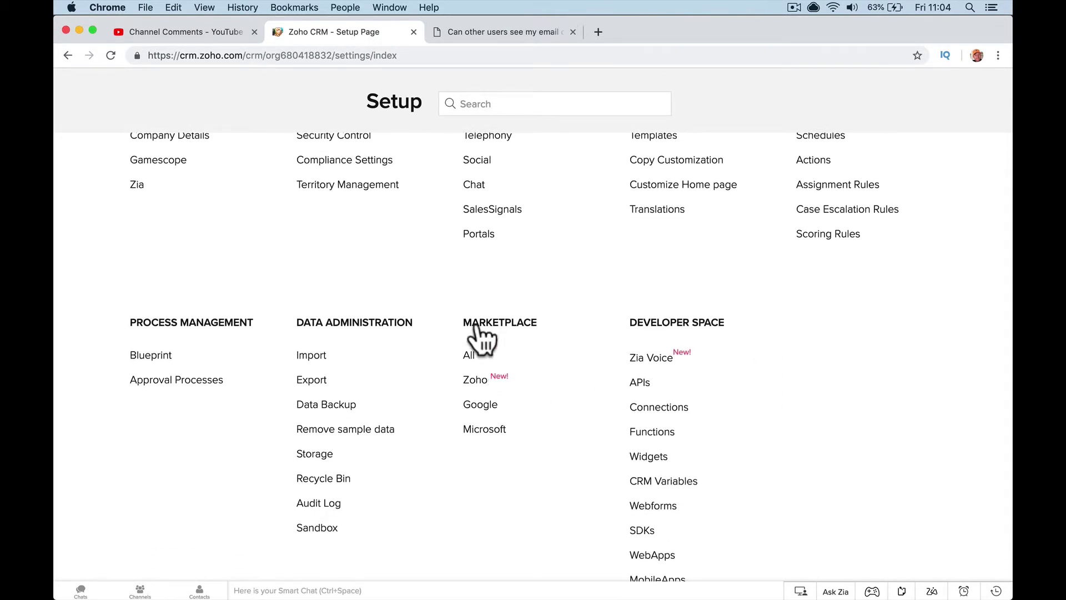
scroll(483, 337, "up", 3)
left_click(483, 103)
type("sharing")
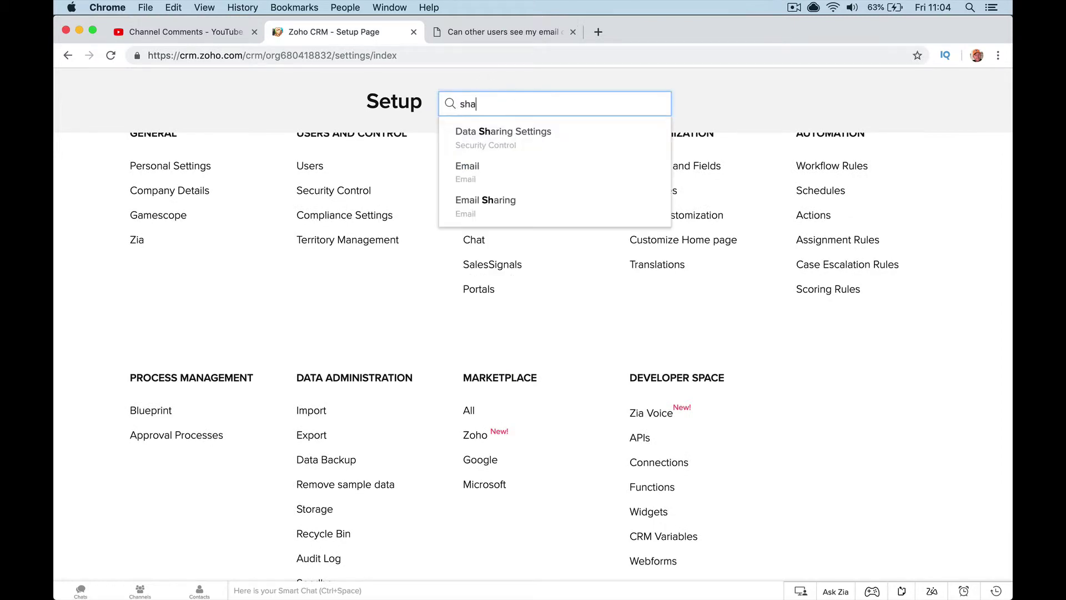
left_click(511, 133)
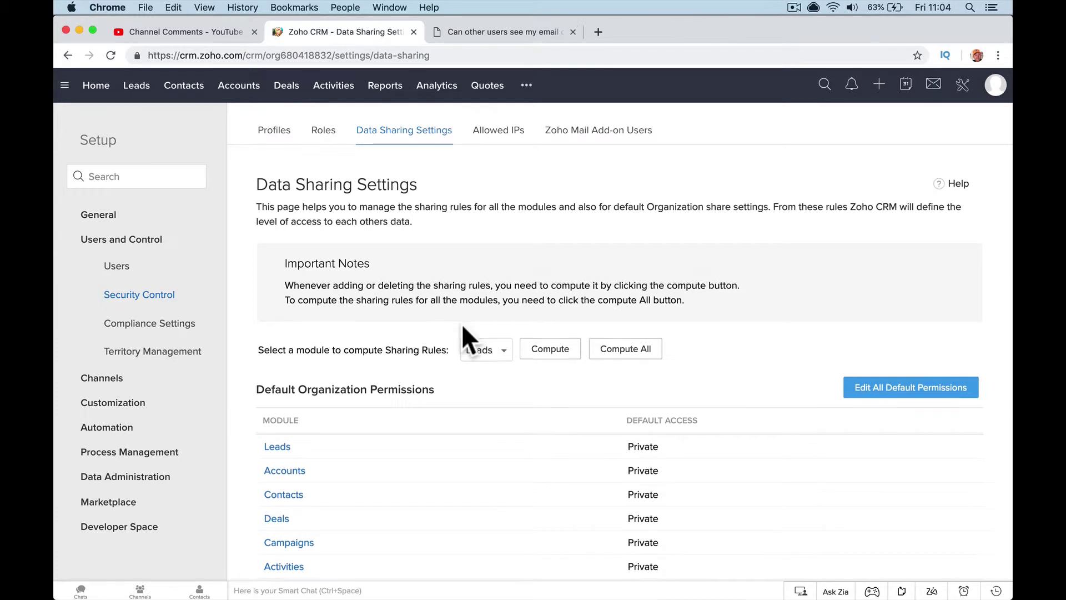
scroll(461, 324, "down", 5)
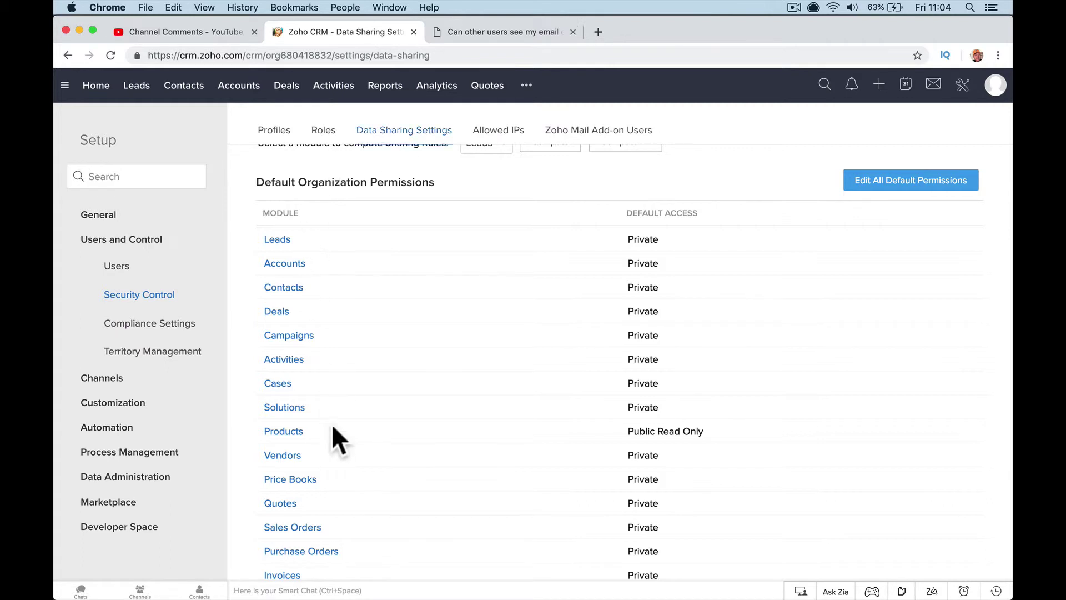
left_click(289, 287)
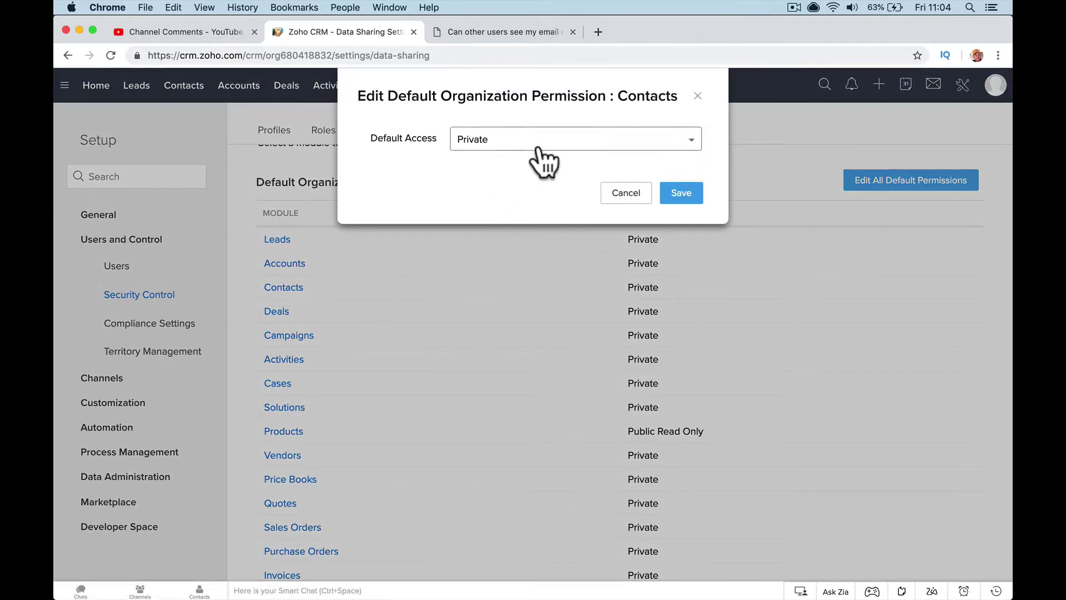
left_click(537, 144)
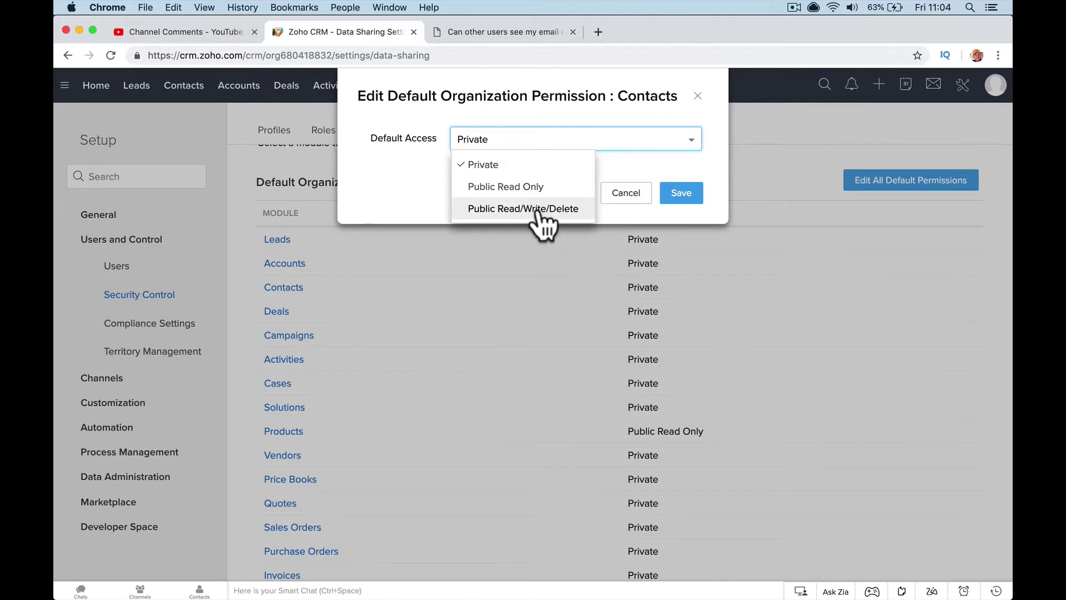
left_click(770, 158)
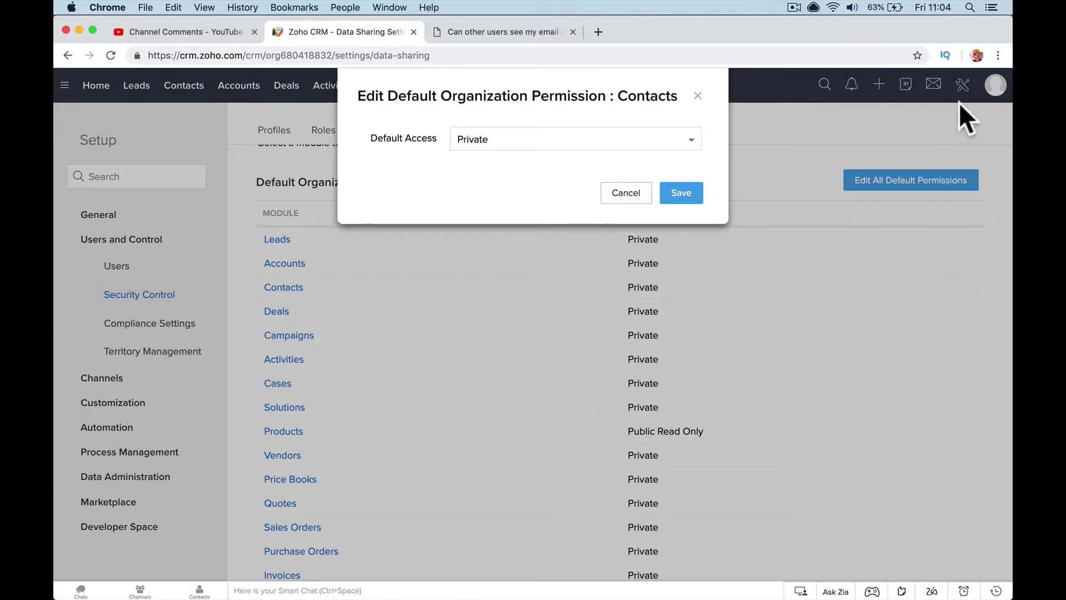
left_click(636, 197)
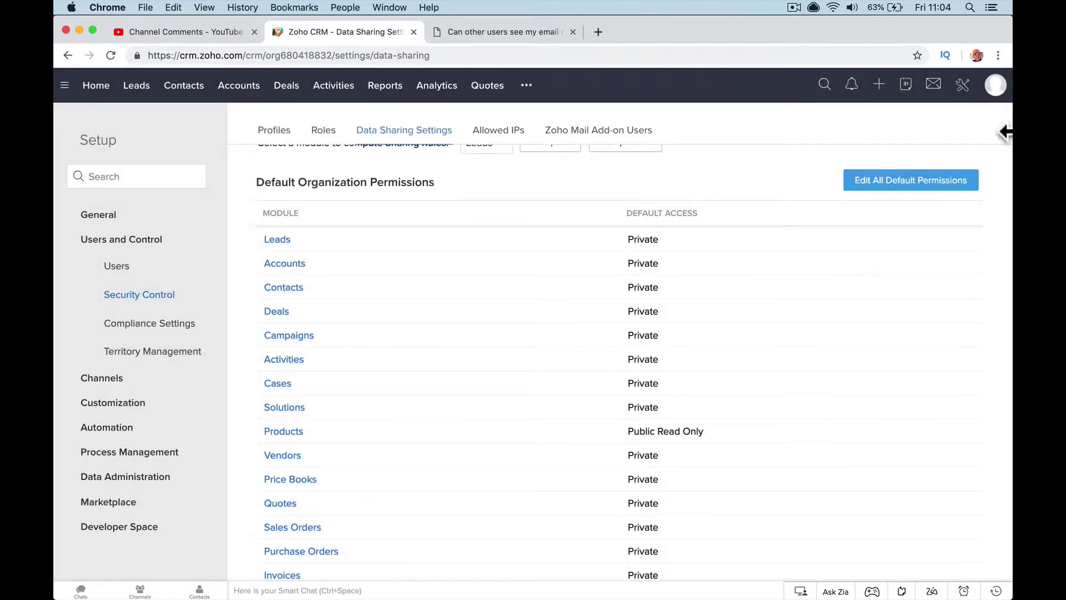
- Sign out of the paid account and edit the sign-in e-mail back to the test account
left_click(995, 85)
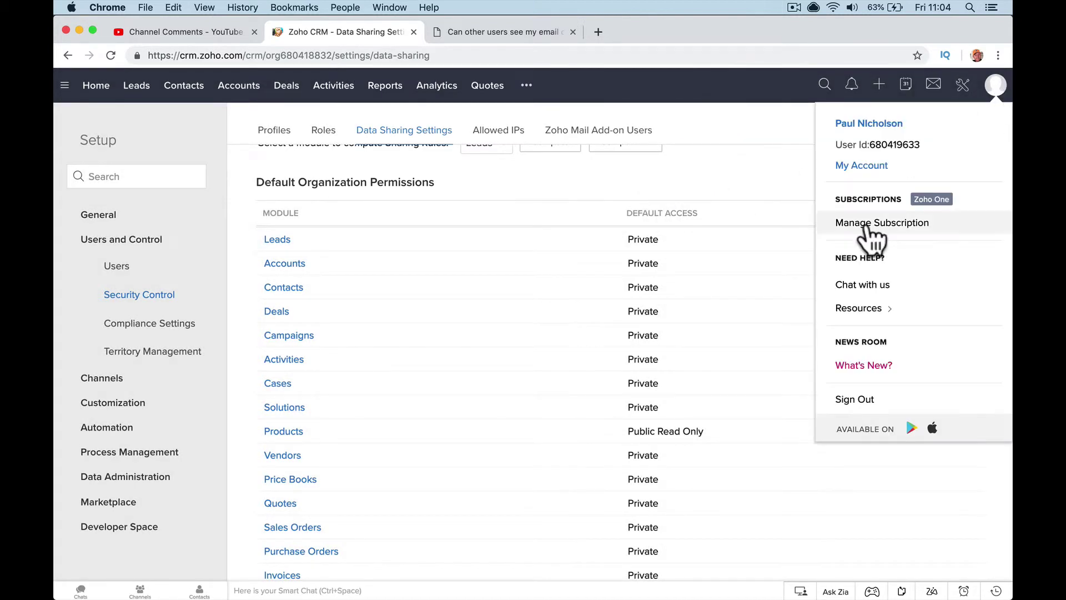
left_click(854, 399)
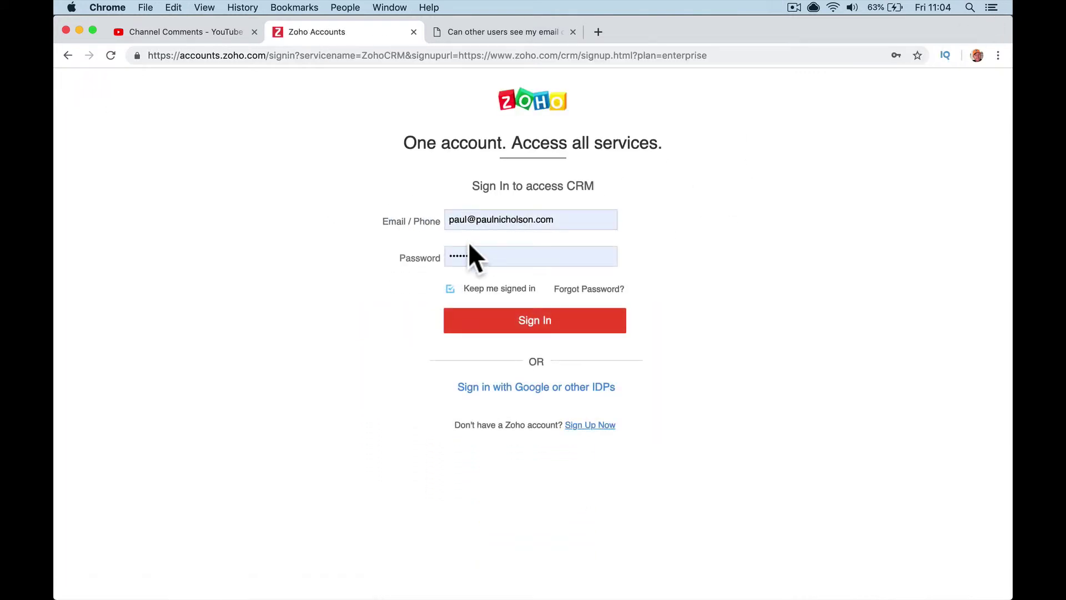
left_click(469, 221)
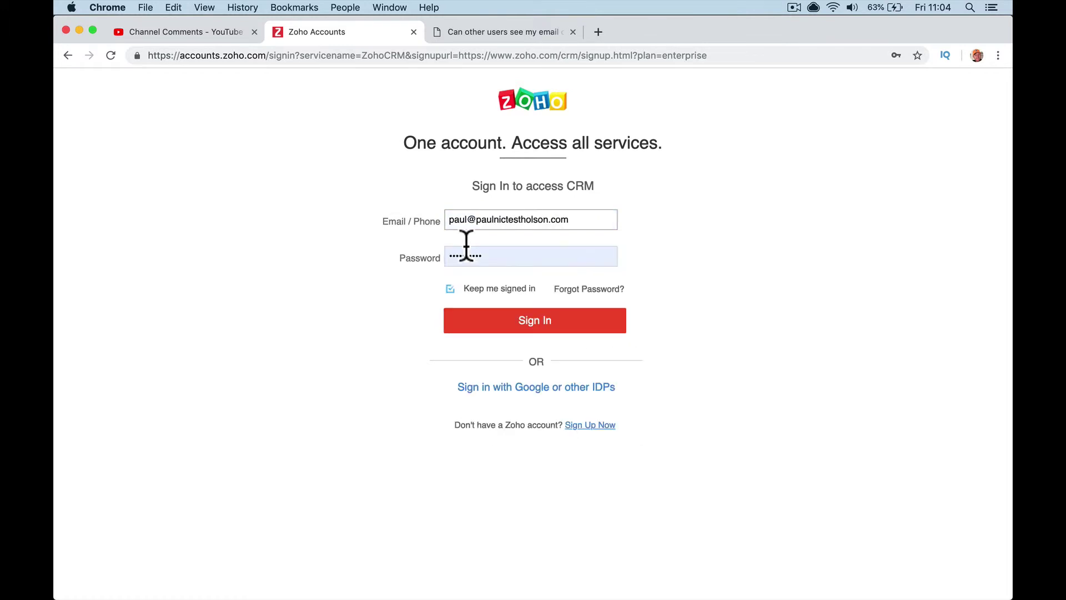
key("BackSpace")
key("BackSpace")
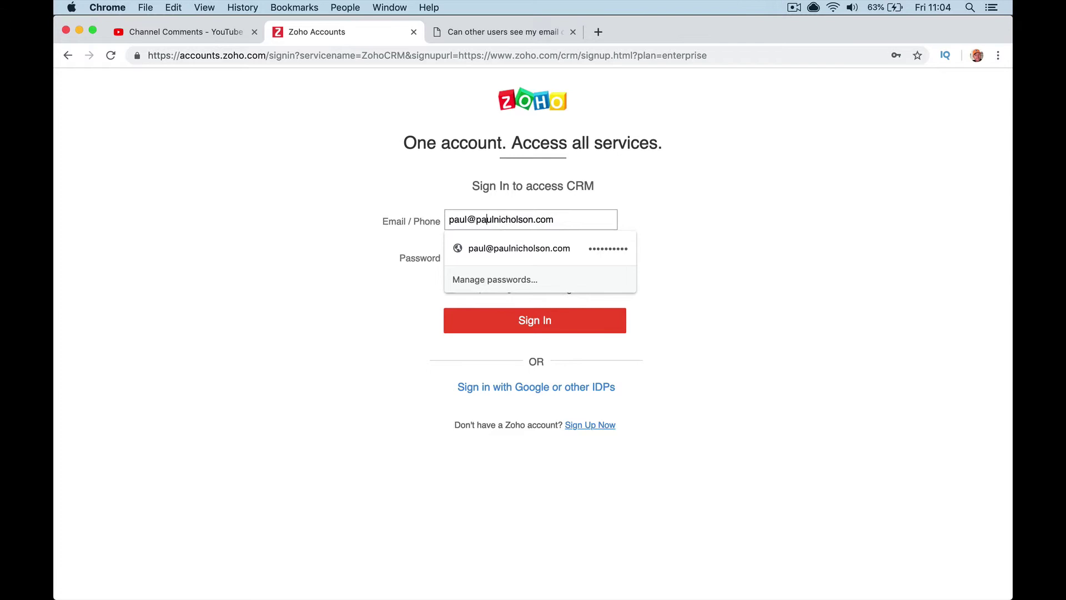
type("test")
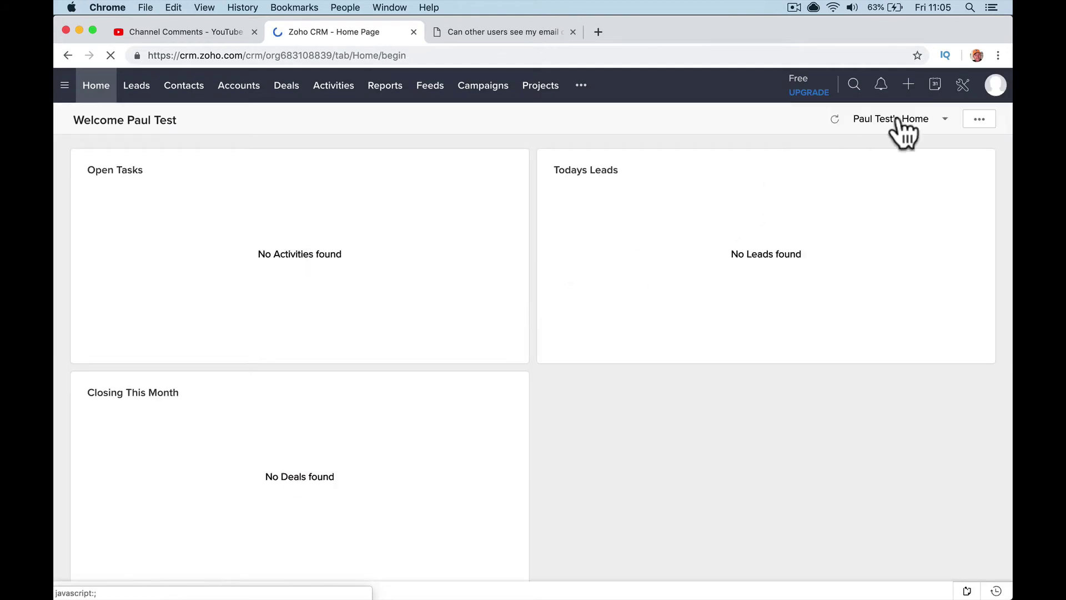
- Search the free account's Setup for 'sharing', which returns no matching settings
left_click(966, 87)
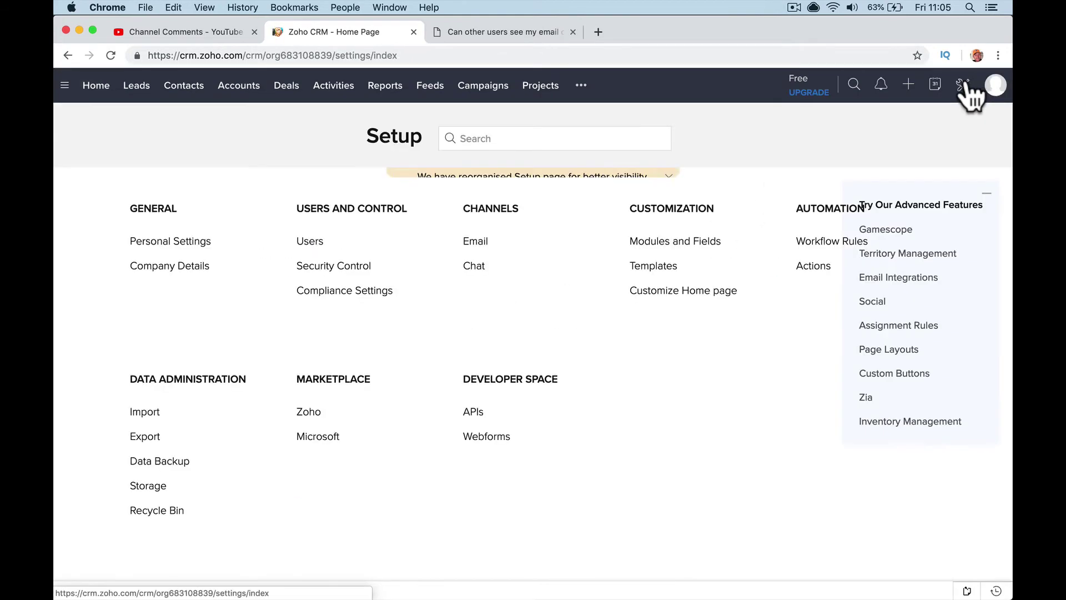
left_click(514, 138)
type("sharin")
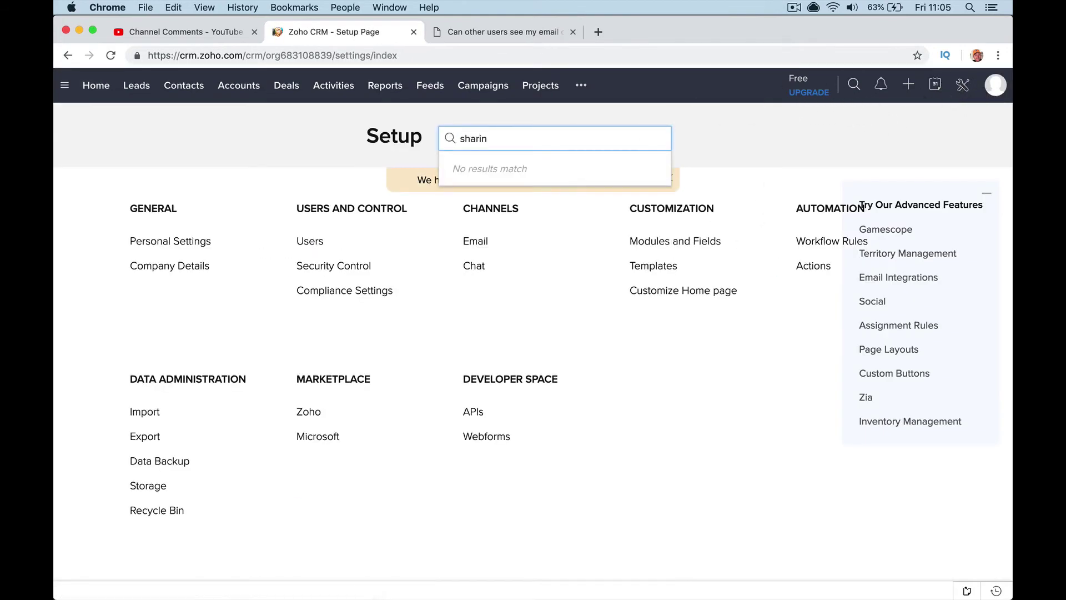
type("g")
left_click(172, 31)
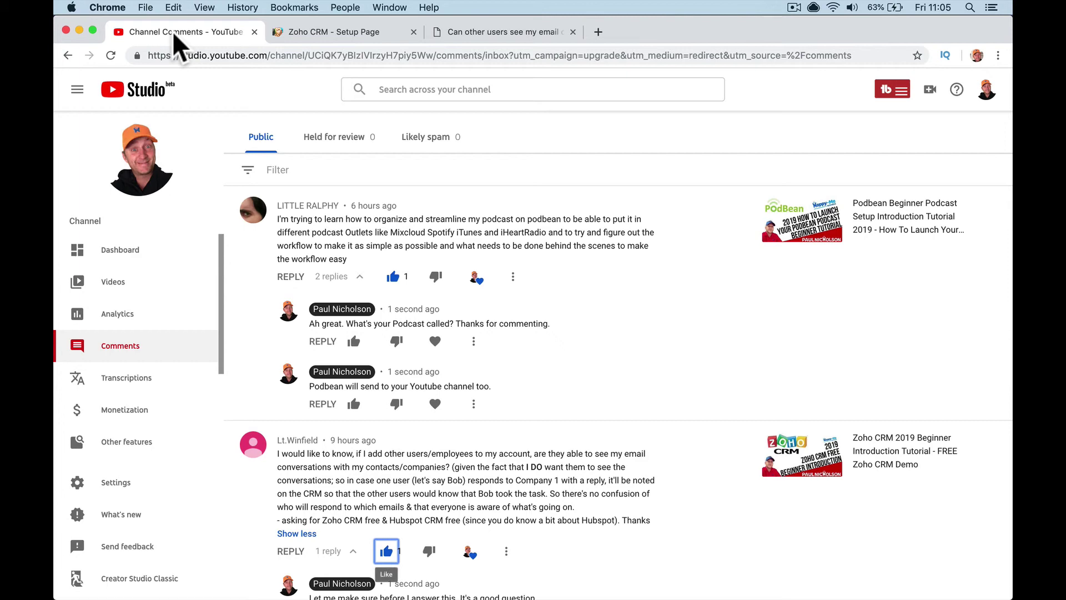
left_click(319, 26)
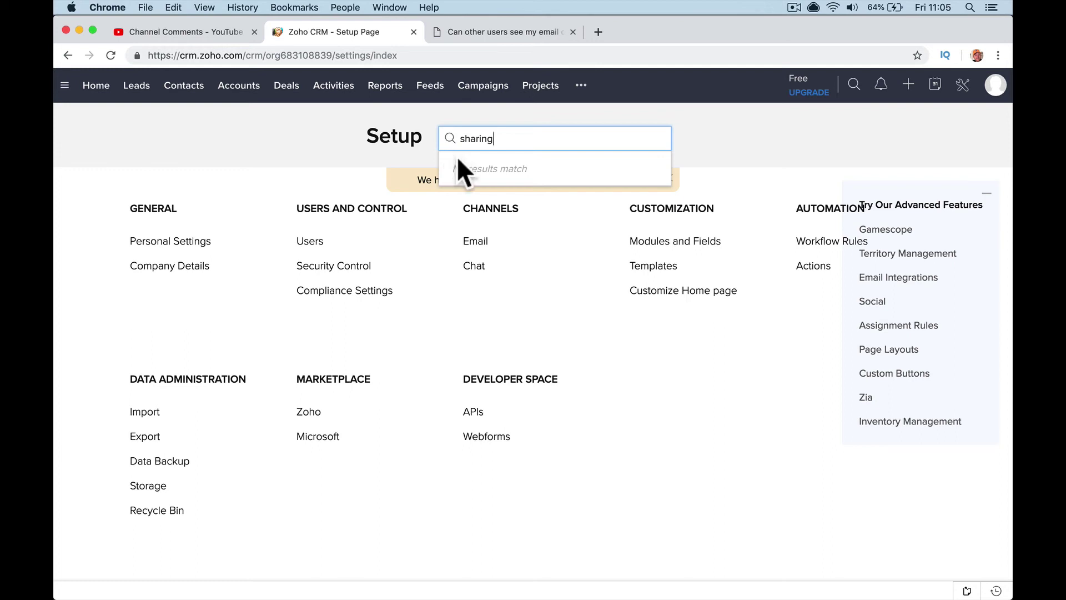
- Open Security Control in the free account's Setup to check for Data Sharing Settings
left_click(335, 265)
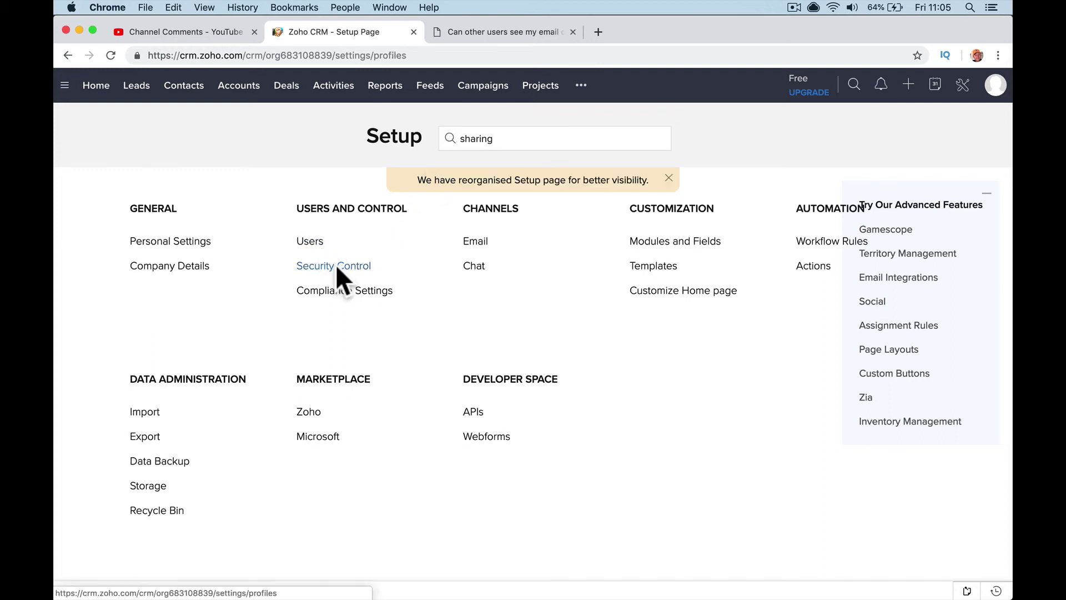